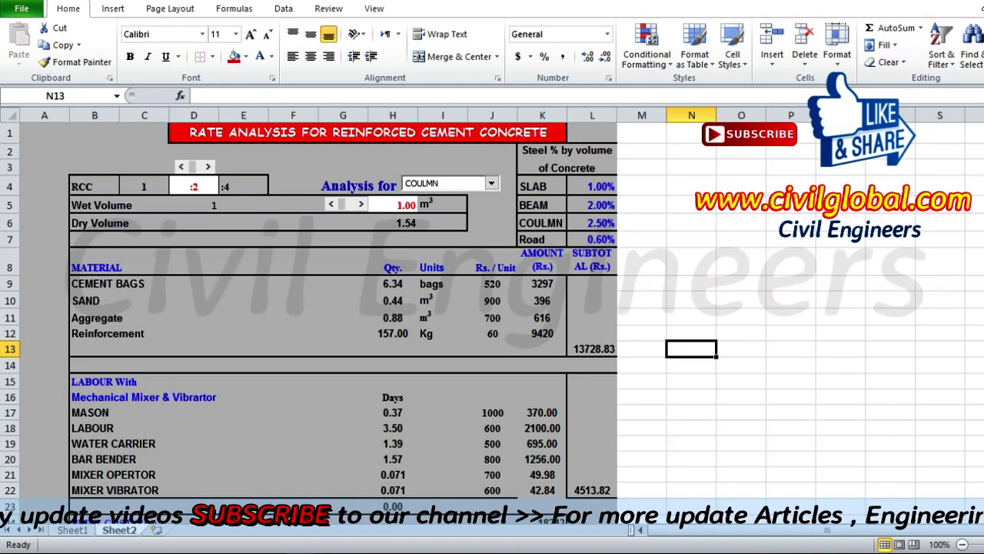
click(564, 138)
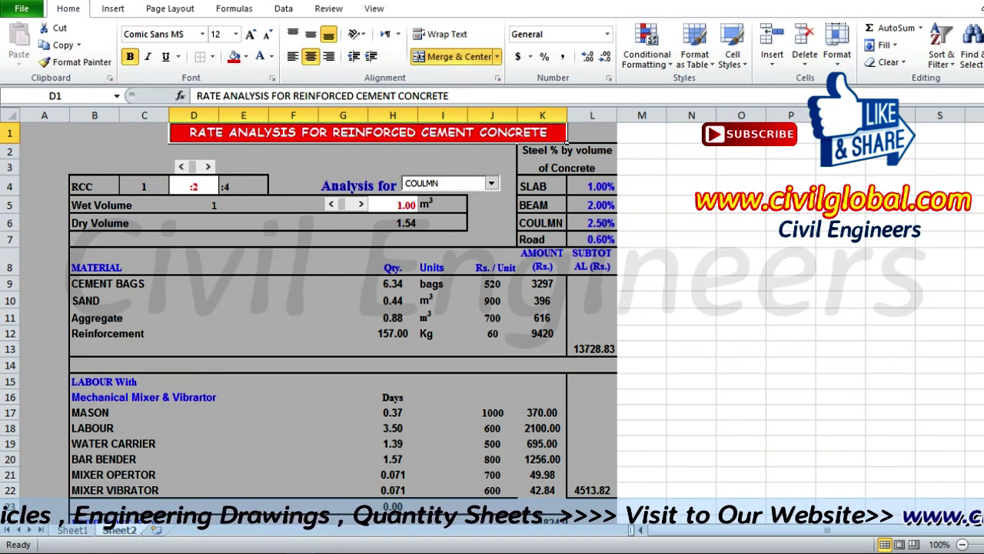
click(691, 284)
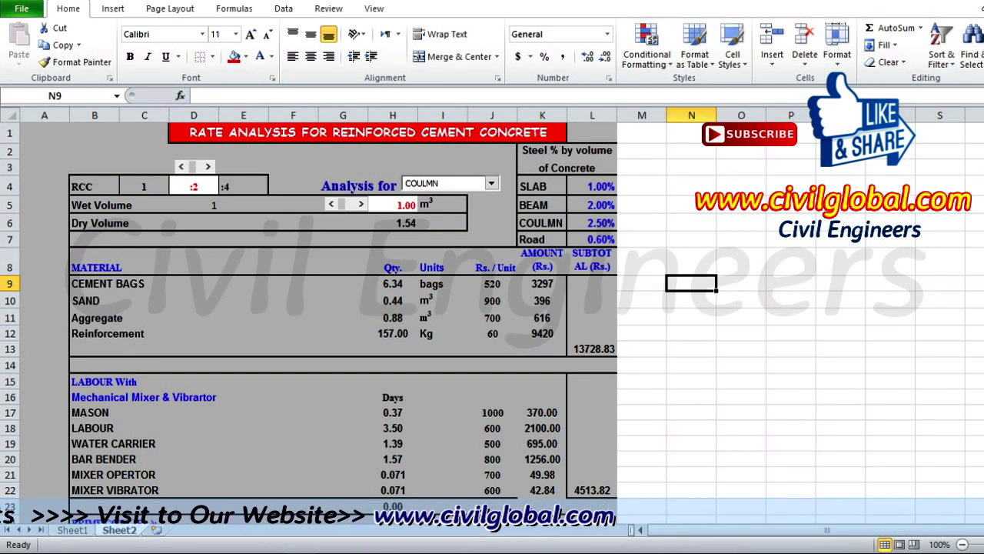
click(367, 133)
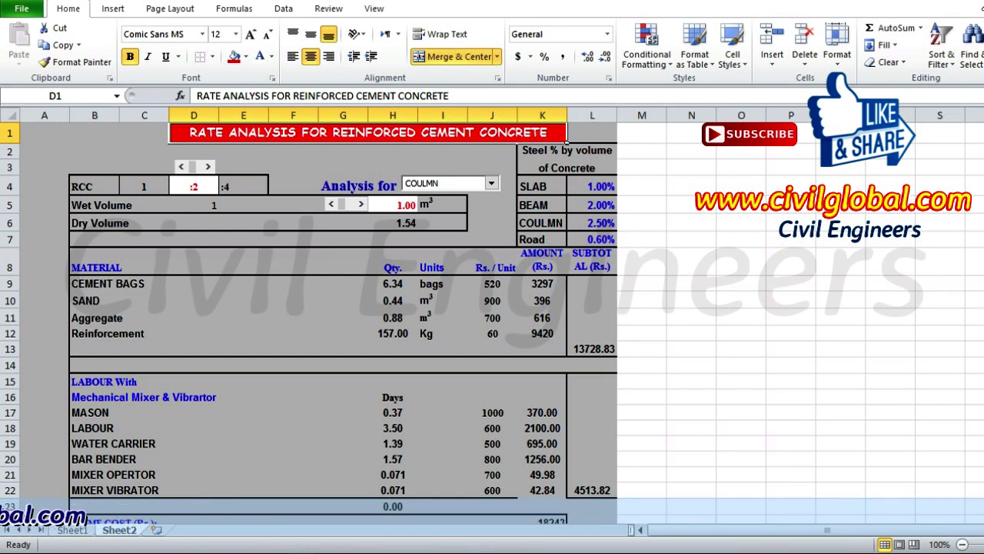
click(691, 333)
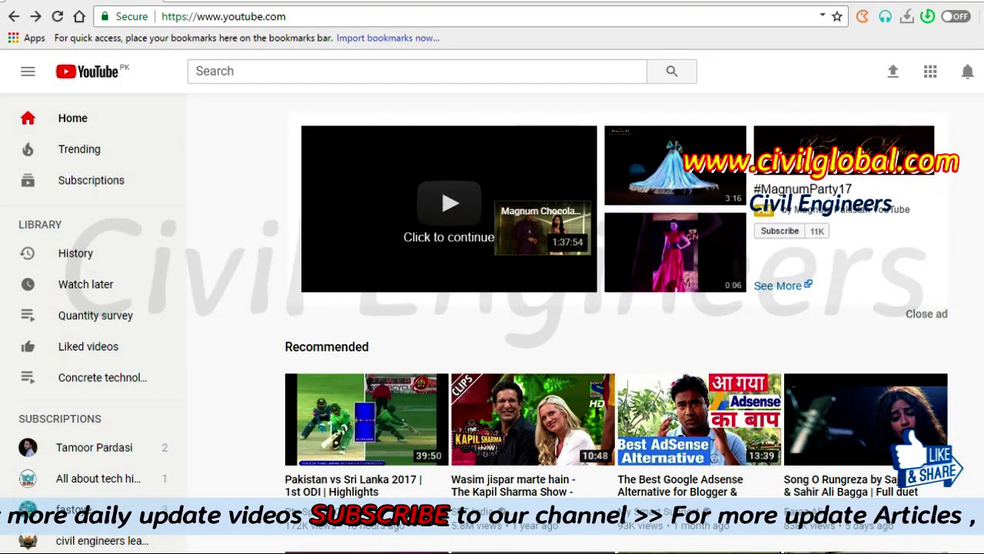
Step: Switch to YouTube, search for "Civil Engineers" and open the Civil Engineers channel
text(Ci)
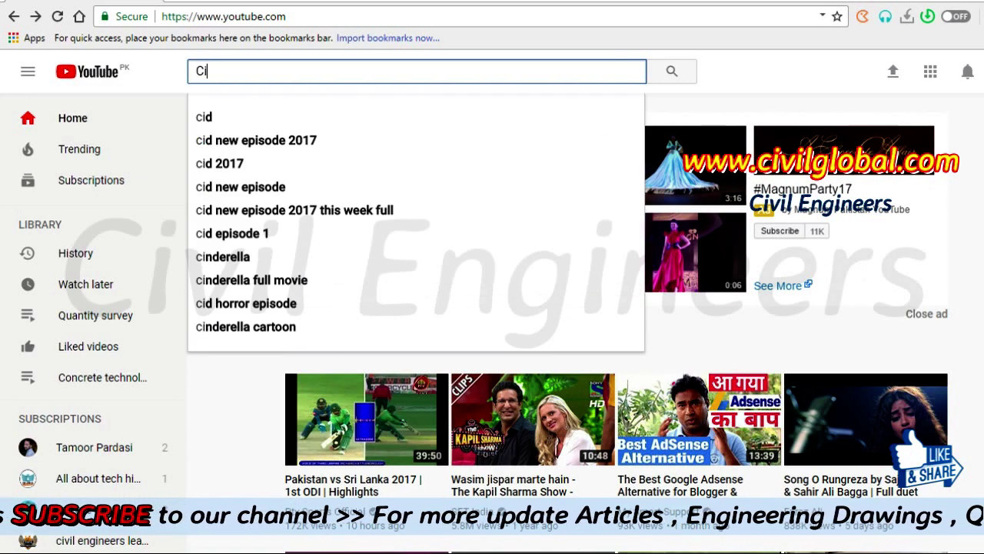
text(vil Engineer)
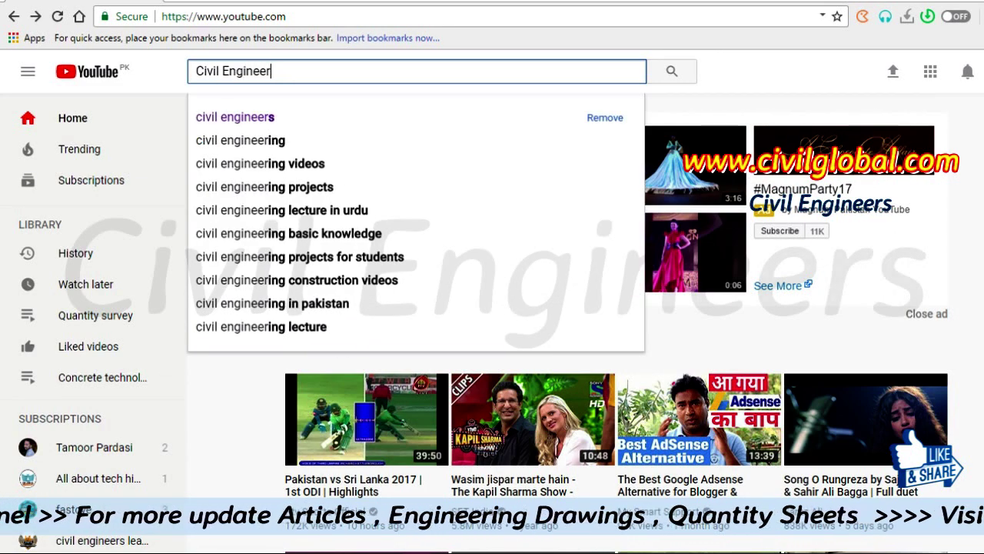
text(s)
key(Return)
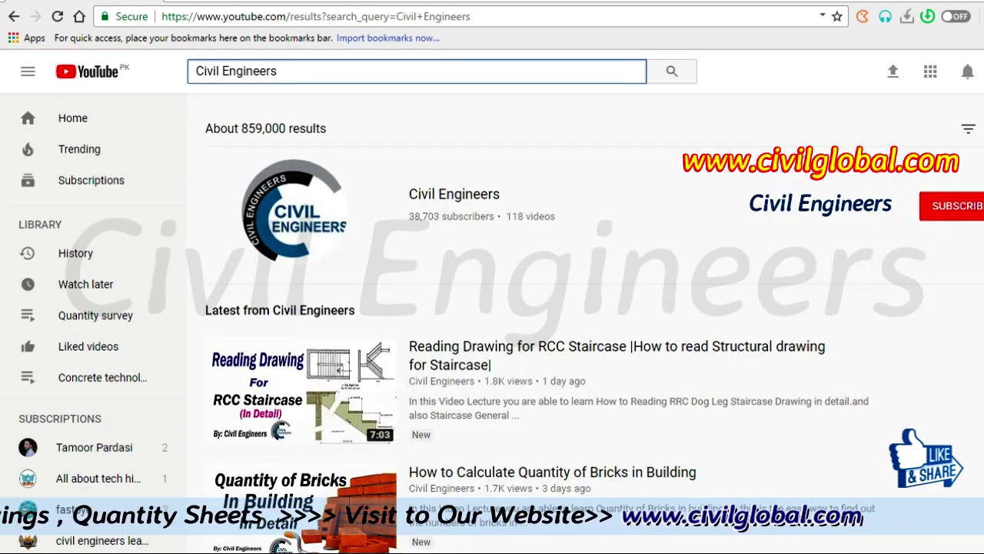
click(453, 195)
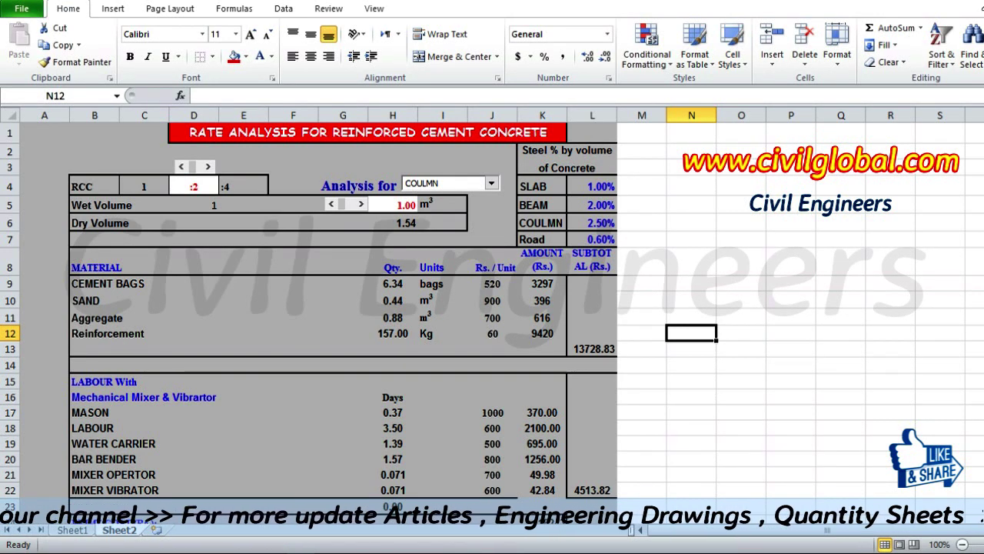
Step: Change the RCC mix ratio in row 4 to 1:3:6 by entering 3 for sand and 6 for aggregate
click(115, 191)
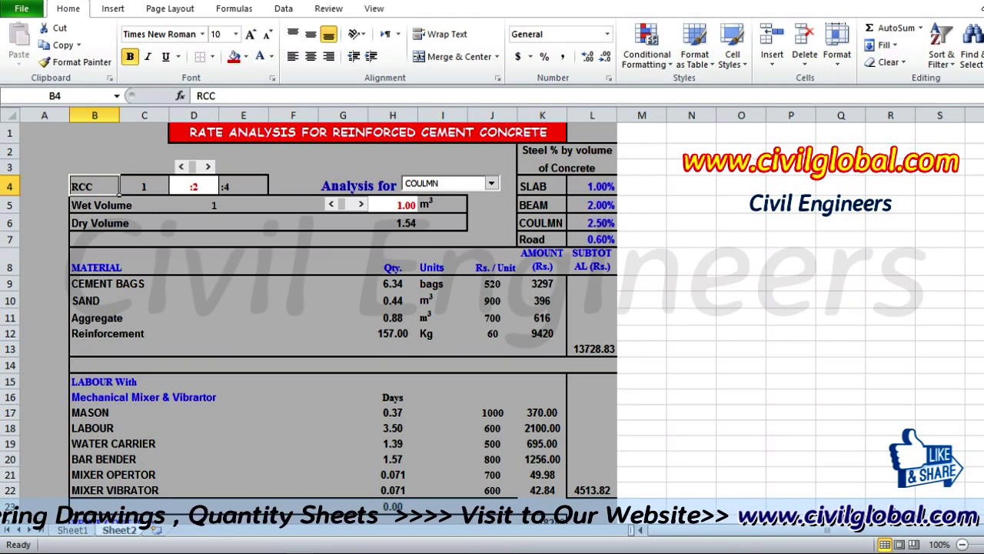
key(Right)
key(Right)
key(Right)
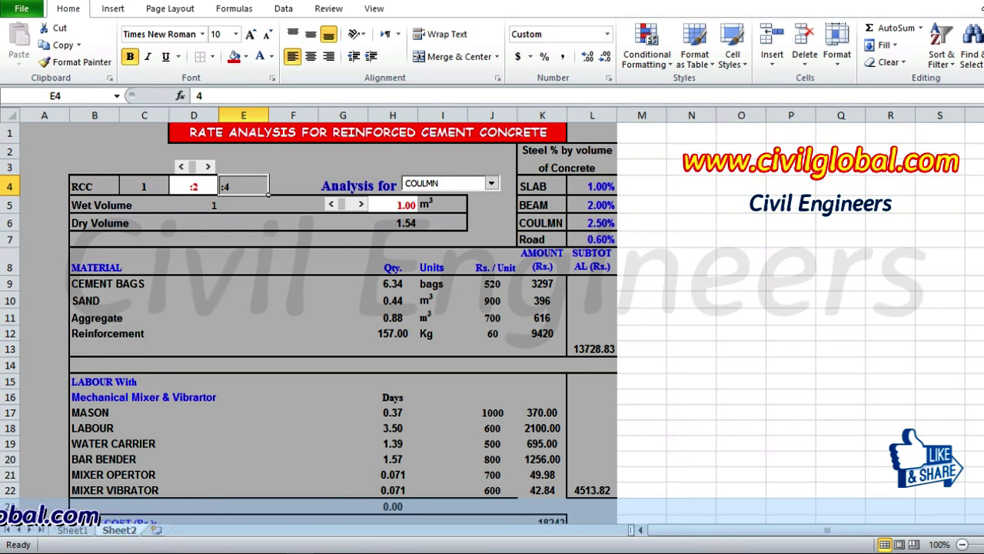
key(Left)
text(3)
key(Right)
text(6)
key(Return)
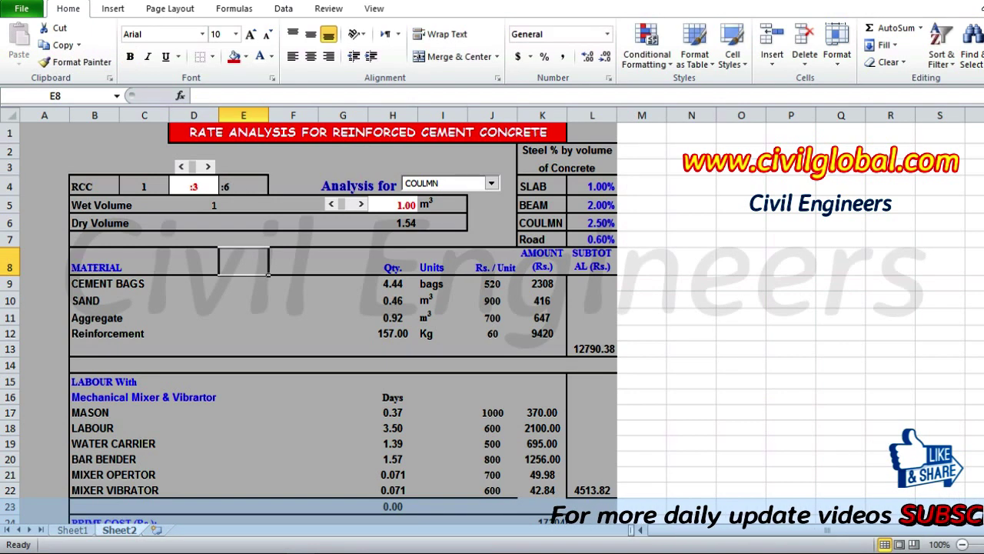
Step: Change the RCC mix ratio to 1:4:8 by entering 4 in D4 and 8 in E4
click(193, 187)
text(4)
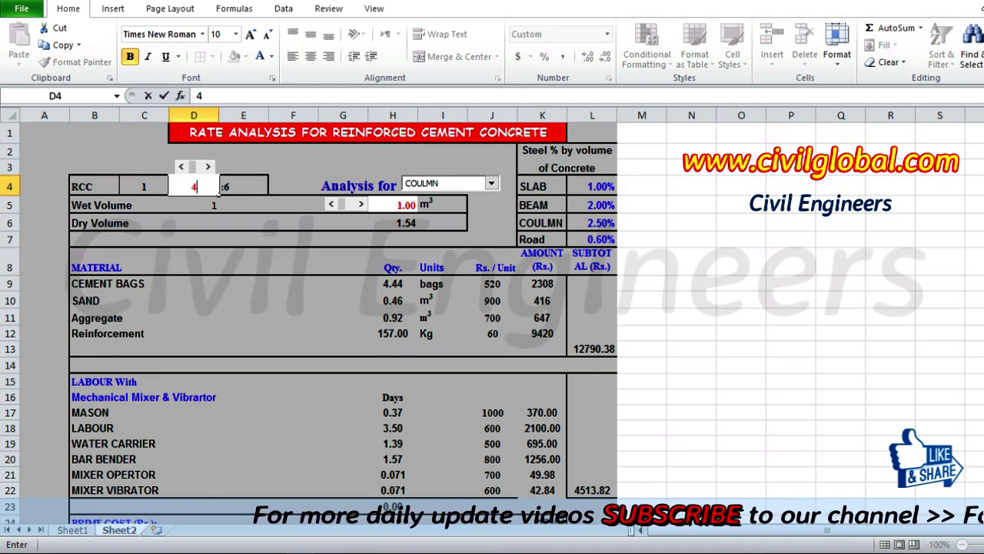
key(Tab)
text(8)
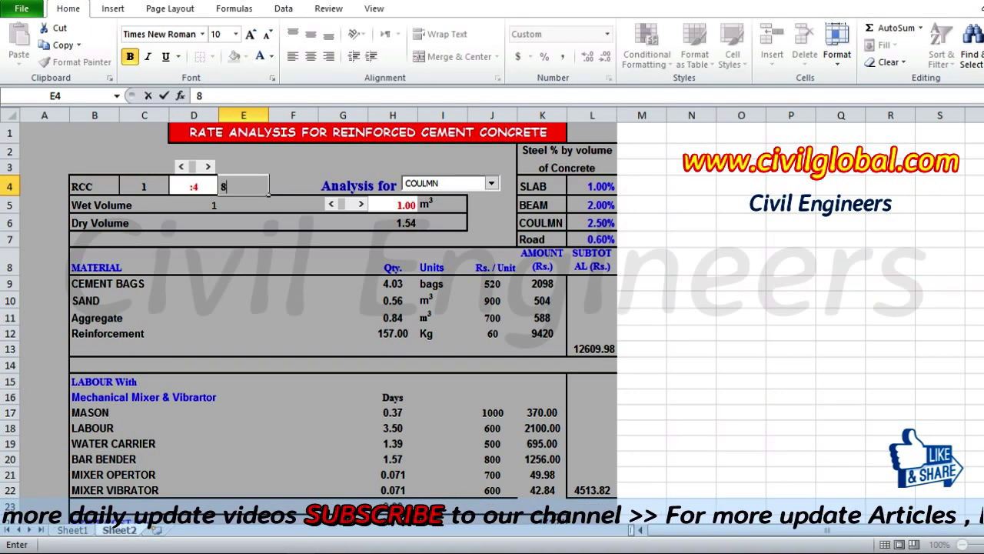
key(Return)
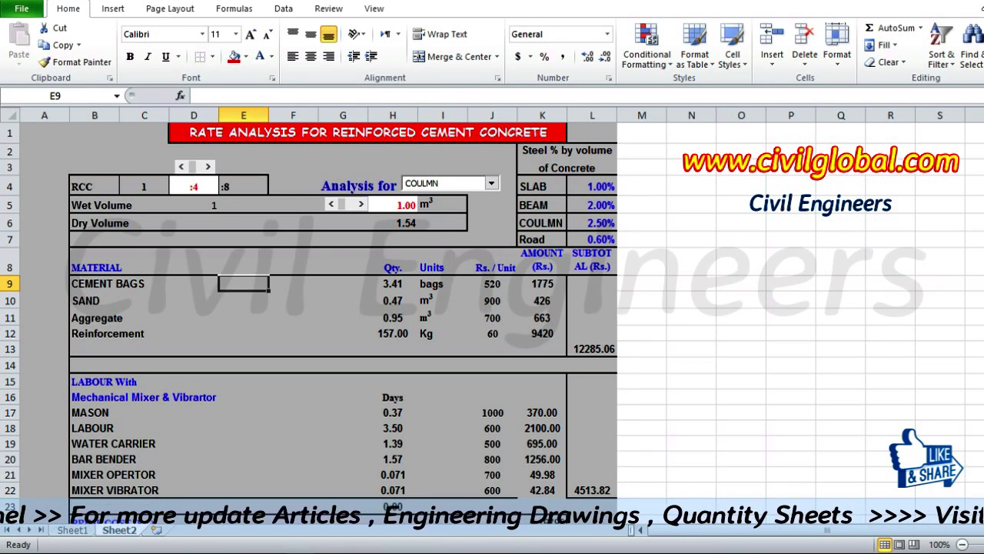
Step: Set the RCC mix ratio to 1:2:4 by entering 2 in D4 and 4 in E4
click(194, 186)
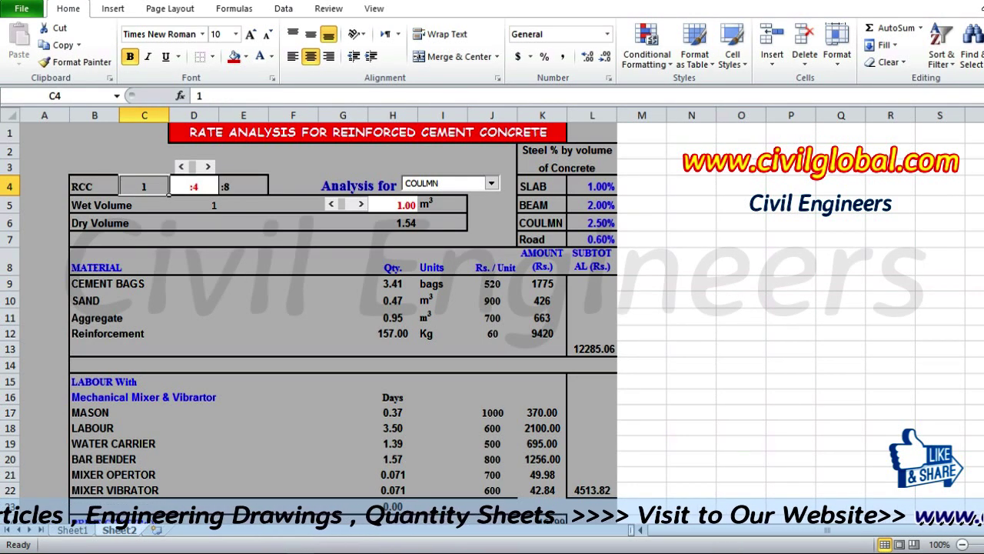
text(2)
key(Tab)
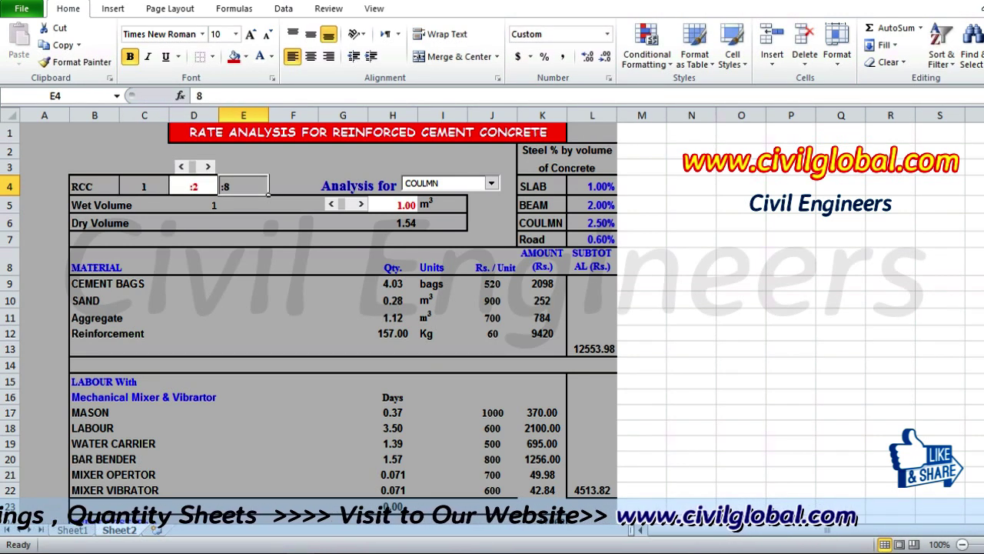
text(4)
click(293, 317)
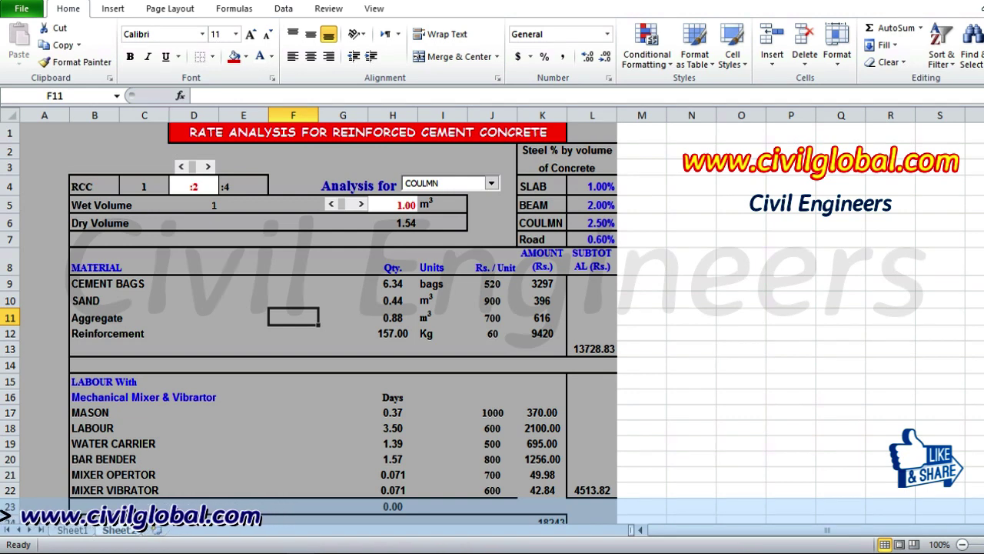
Step: Choose BEAM as the member type under Analysis for
click(491, 183)
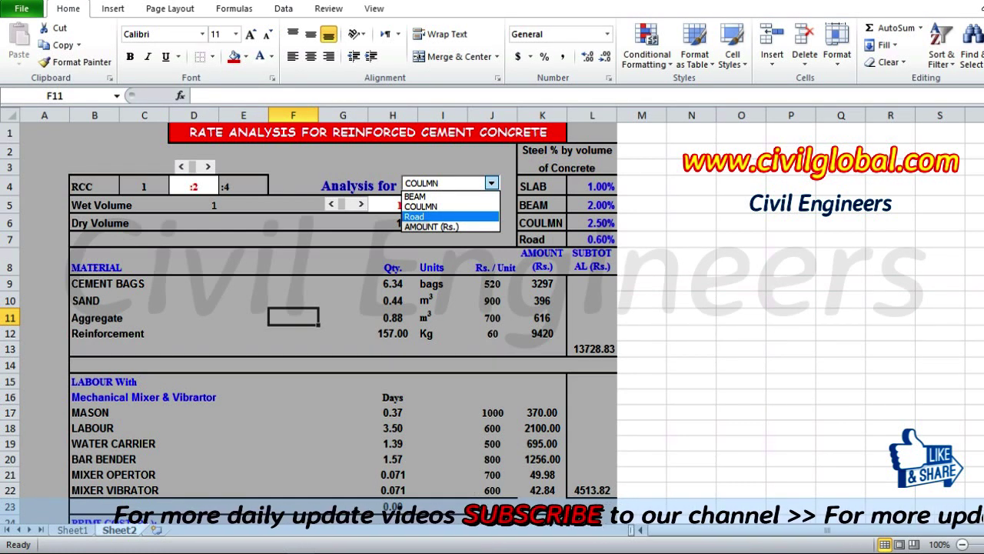
key(Up)
key(Up)
key(Return)
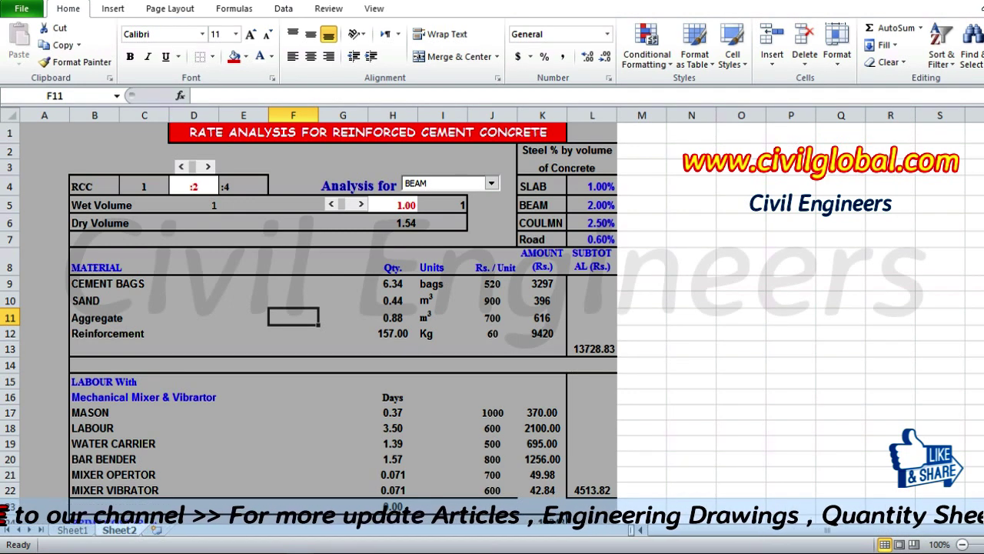
Step: Enter 4 as the wet volume in cell D5
click(215, 206)
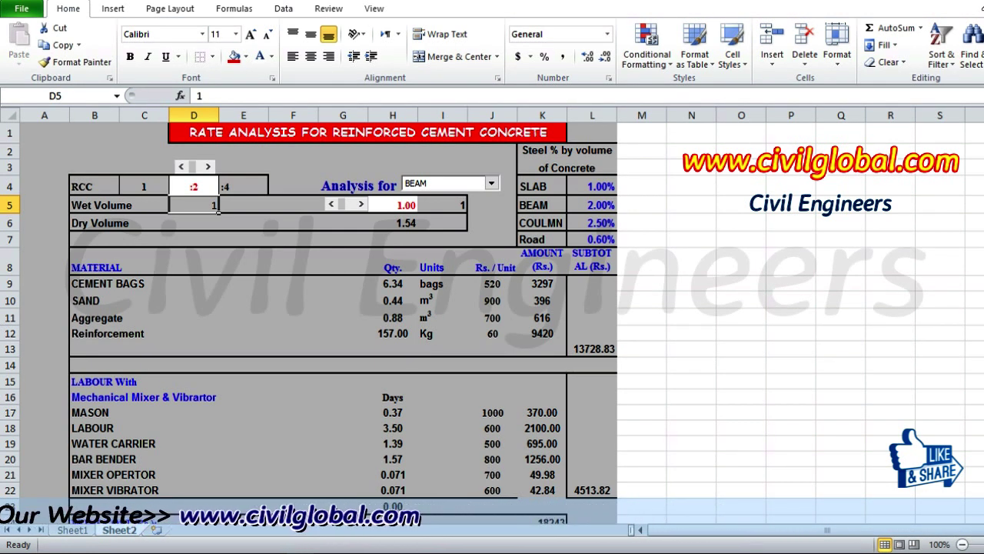
text(4)
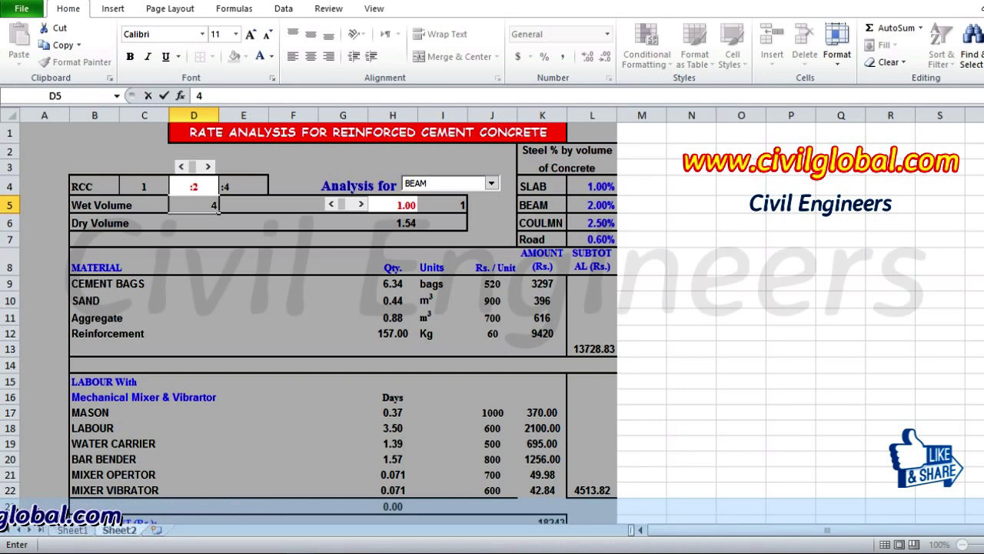
click(292, 223)
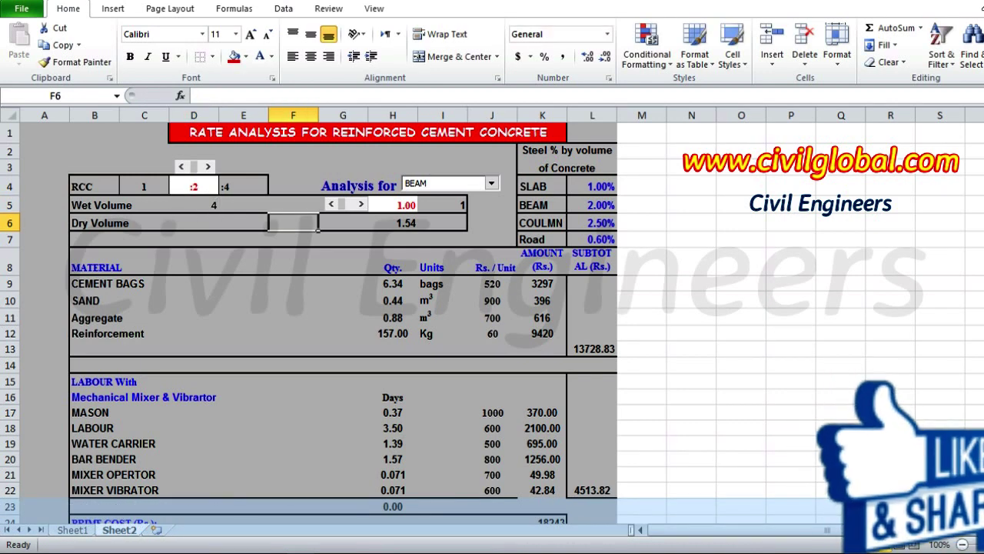
Step: Set the wet volume quantity in H5 to 4 and enter Cum as its unit in I5
click(415, 206)
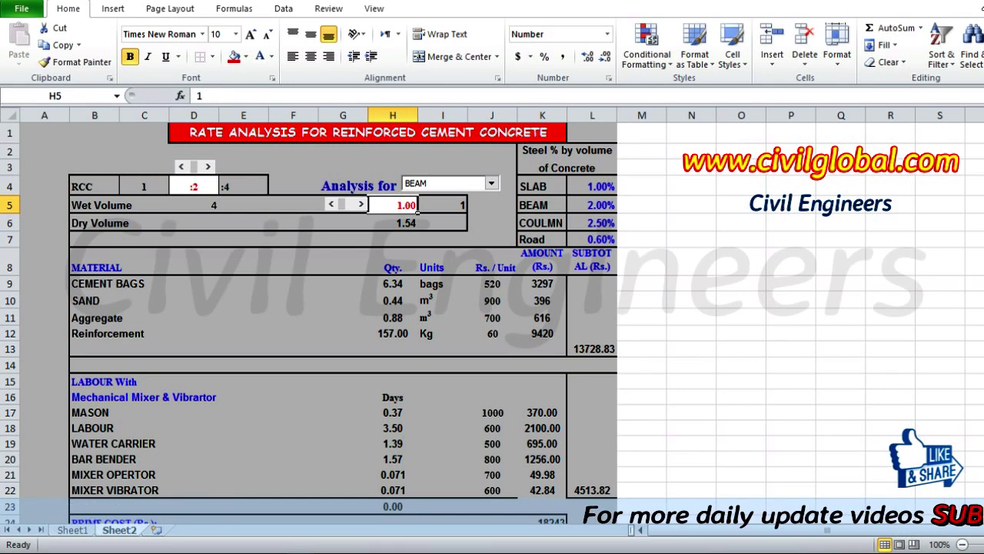
text(4)
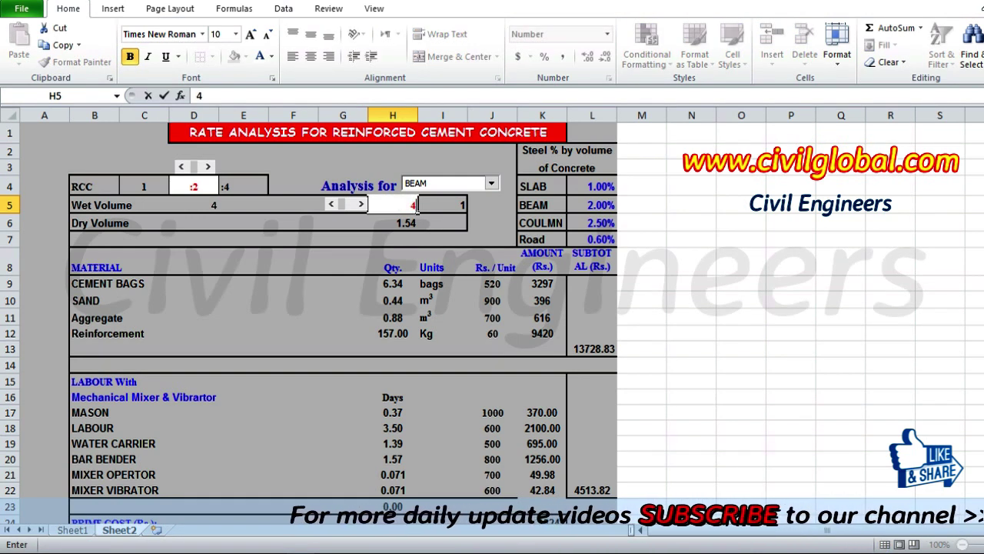
key(Tab)
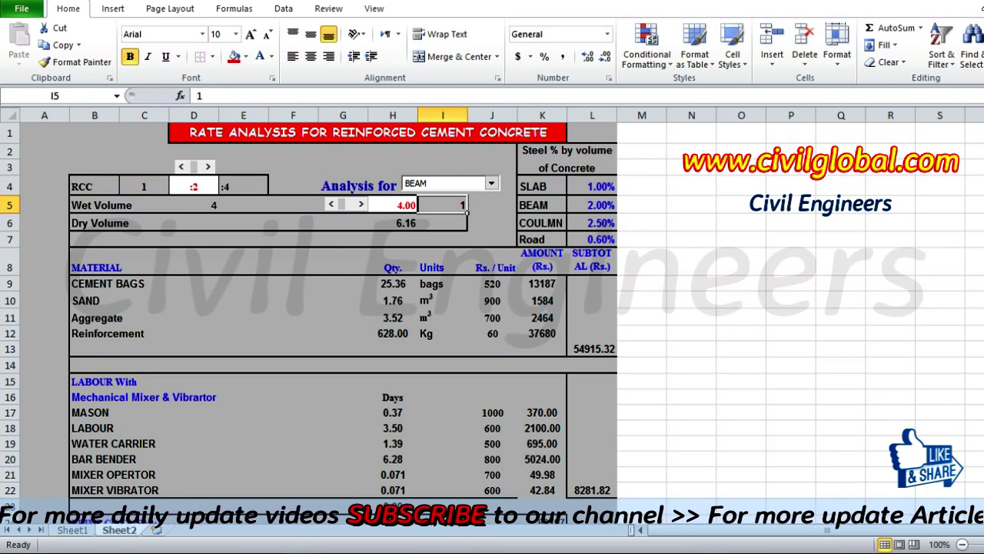
text(Cum)
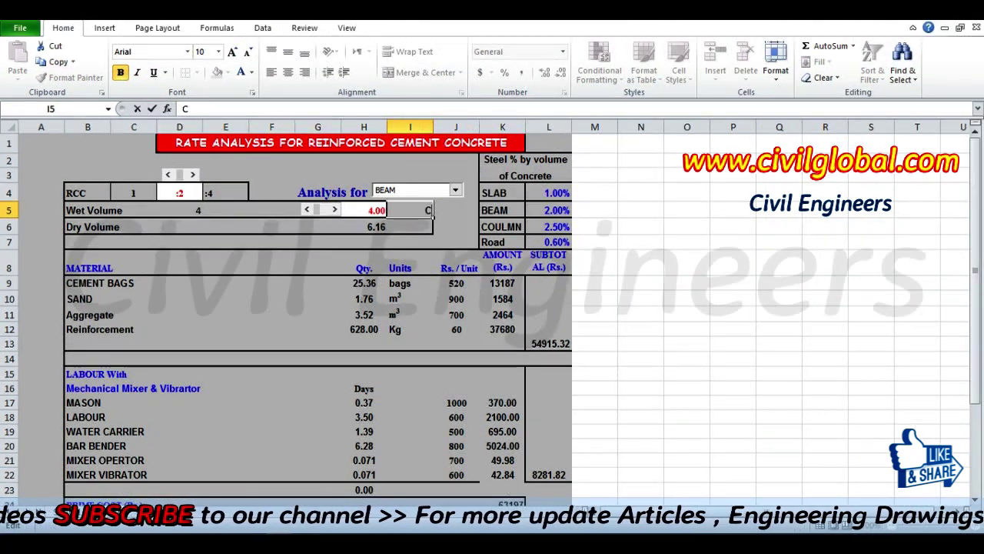
click(318, 262)
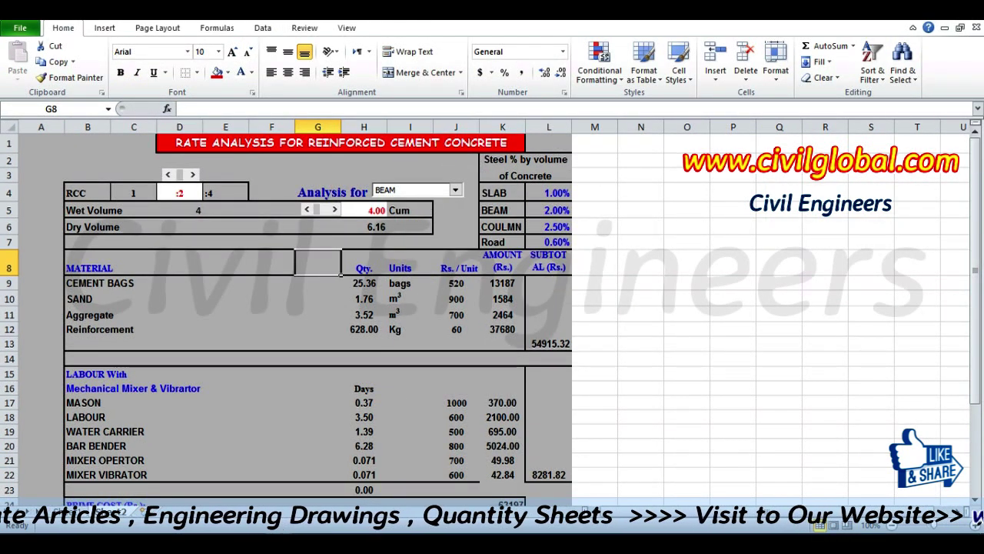
Step: Review the wet volume entries in row 5 and examine the dry volume formula in H6
click(108, 212)
click(246, 215)
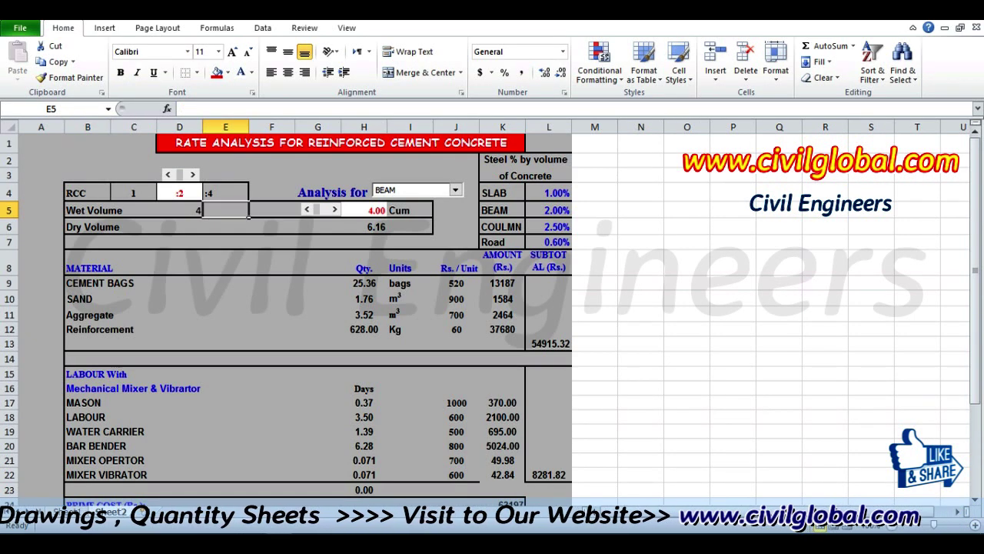
click(410, 210)
click(372, 210)
click(410, 211)
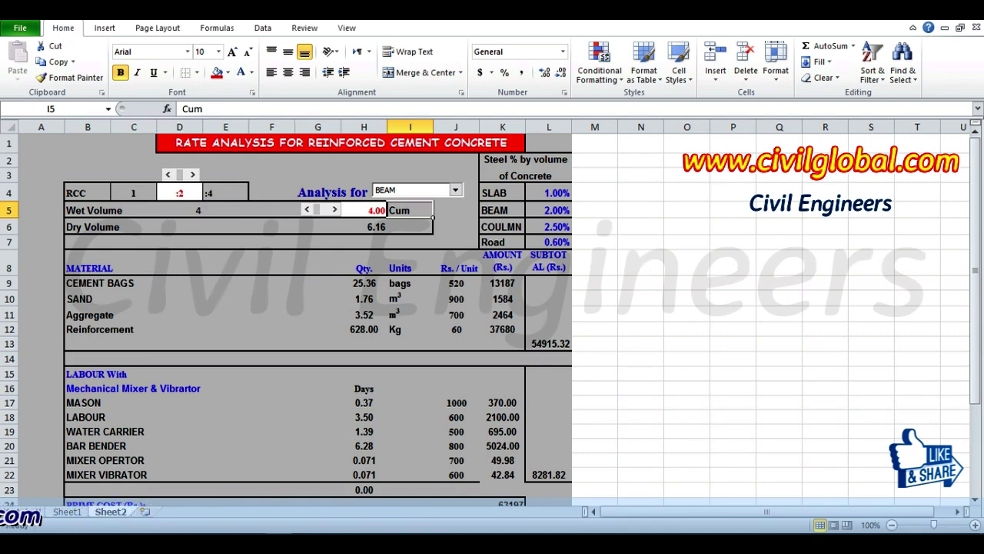
click(109, 229)
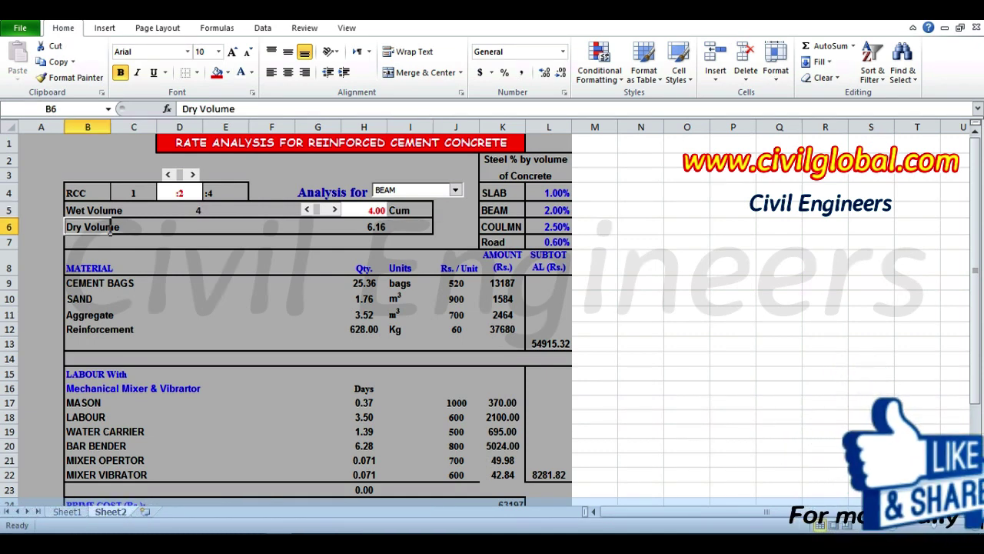
click(384, 229)
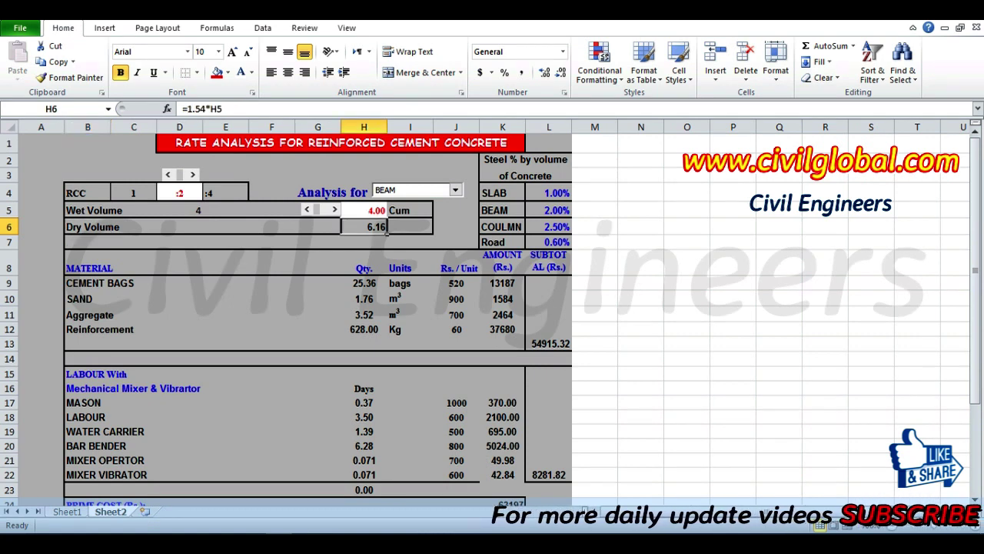
double_click(384, 227)
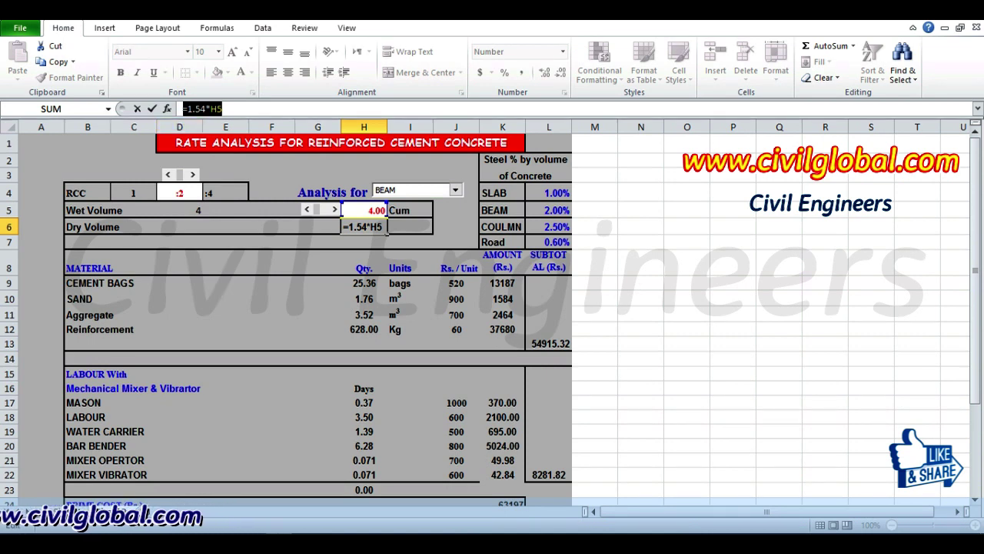
click(201, 109)
click(223, 109)
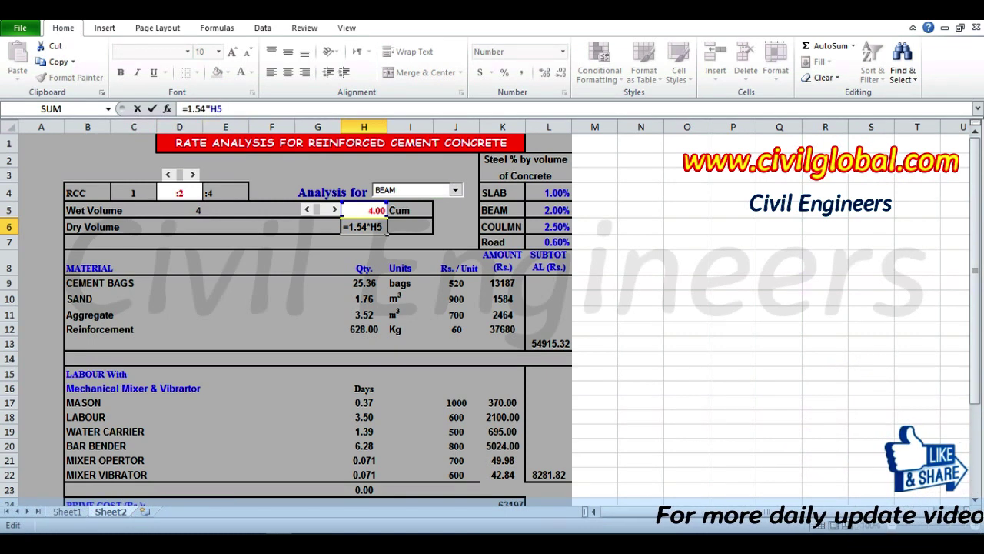
click(364, 210)
click(364, 227)
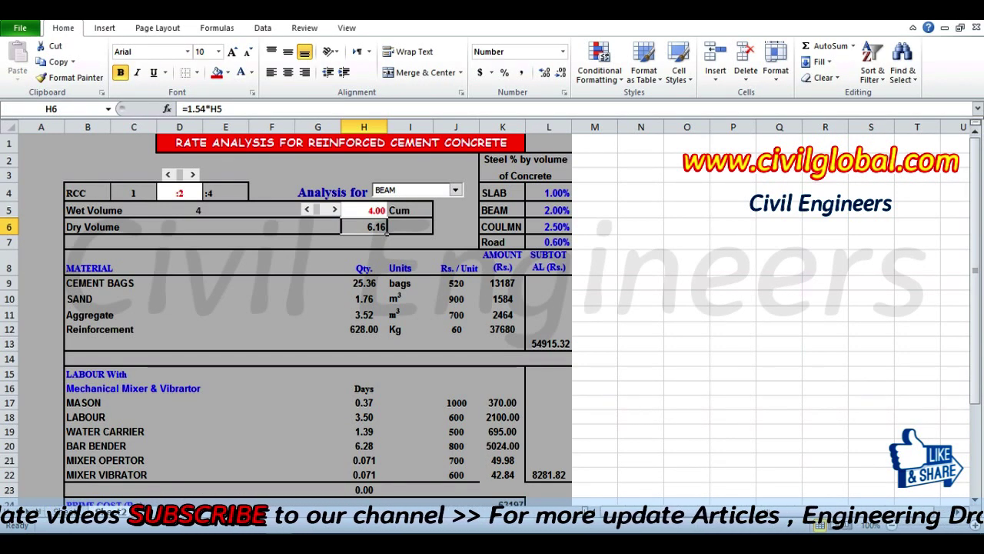
Step: Examine the steel percentage by volume of concrete listed for slab, beam, column and road in K2:L7
click(569, 179)
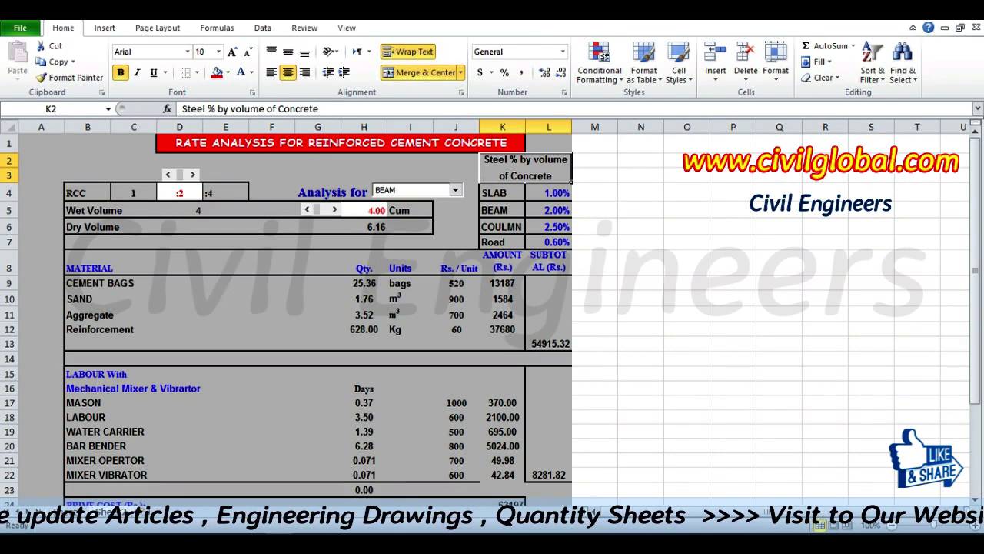
click(503, 193)
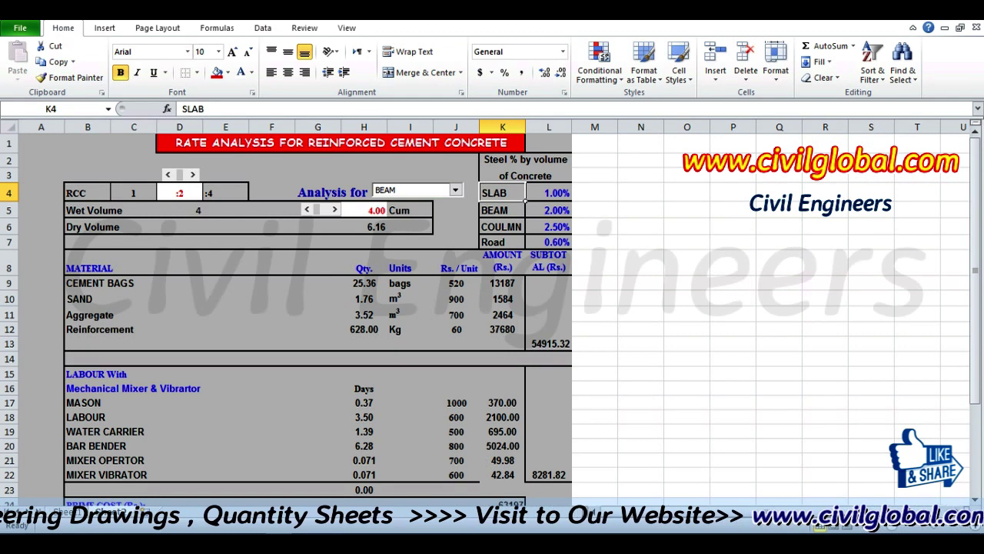
click(549, 193)
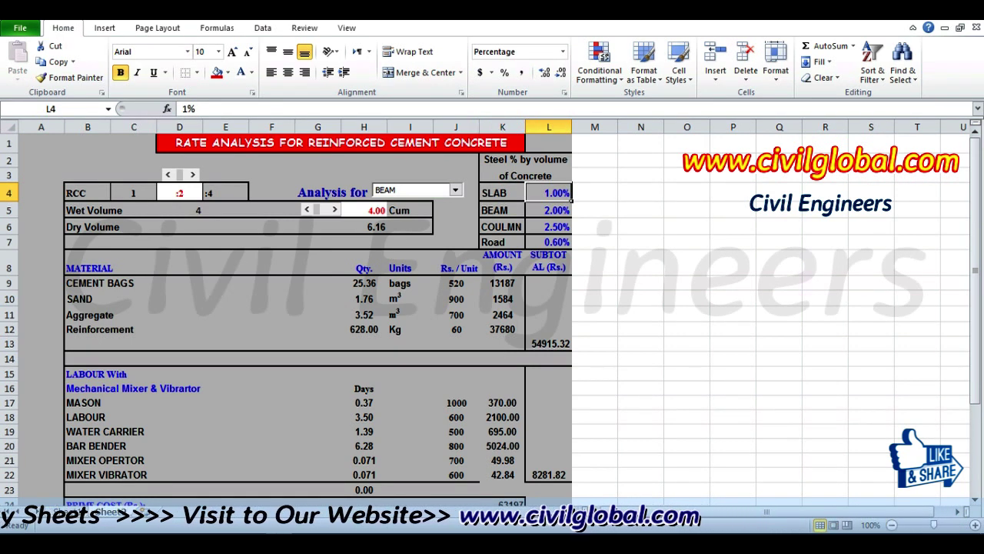
click(523, 216)
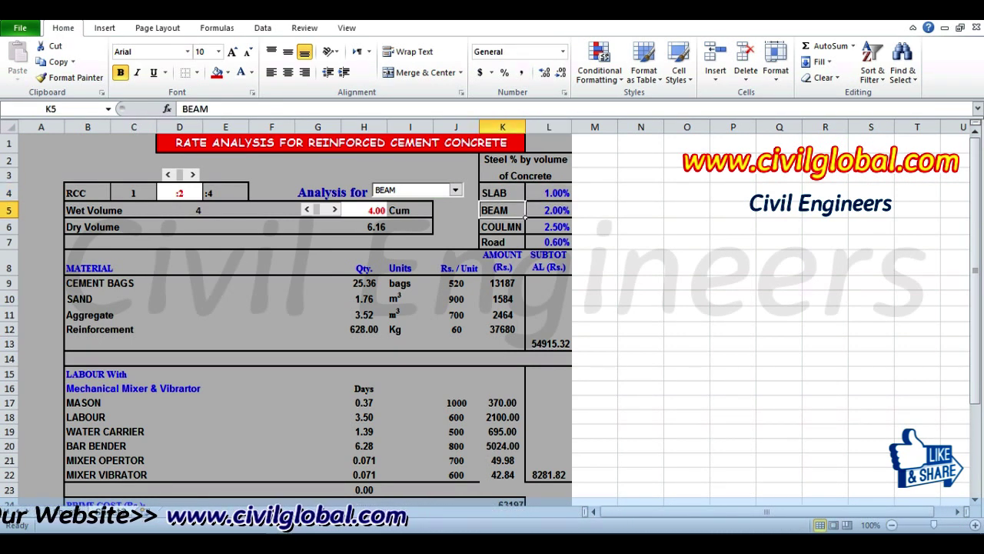
click(569, 215)
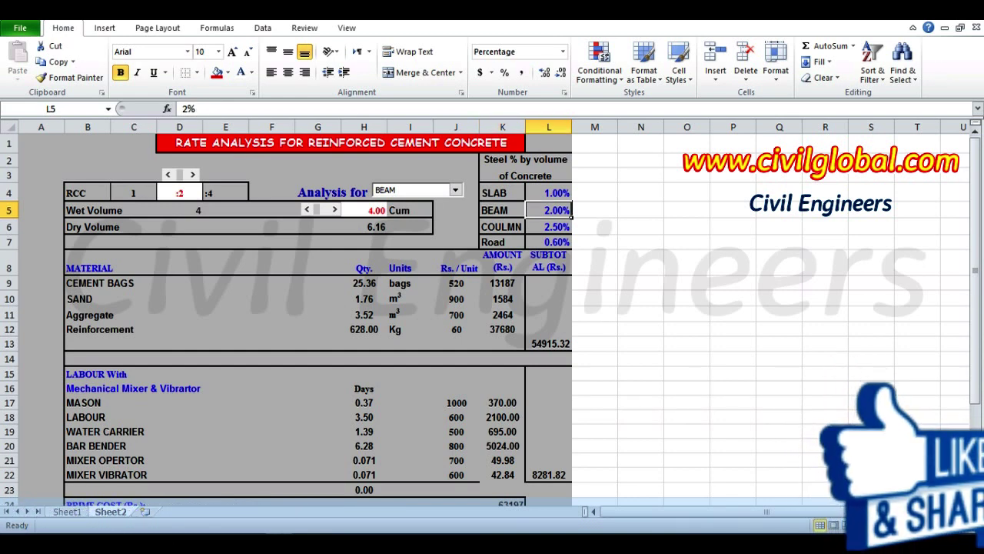
click(523, 229)
click(569, 229)
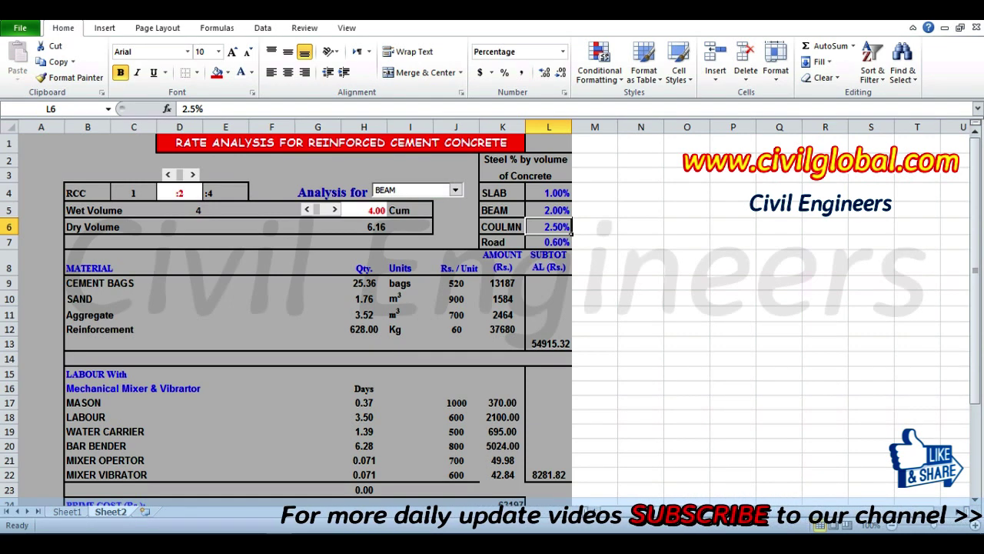
click(502, 242)
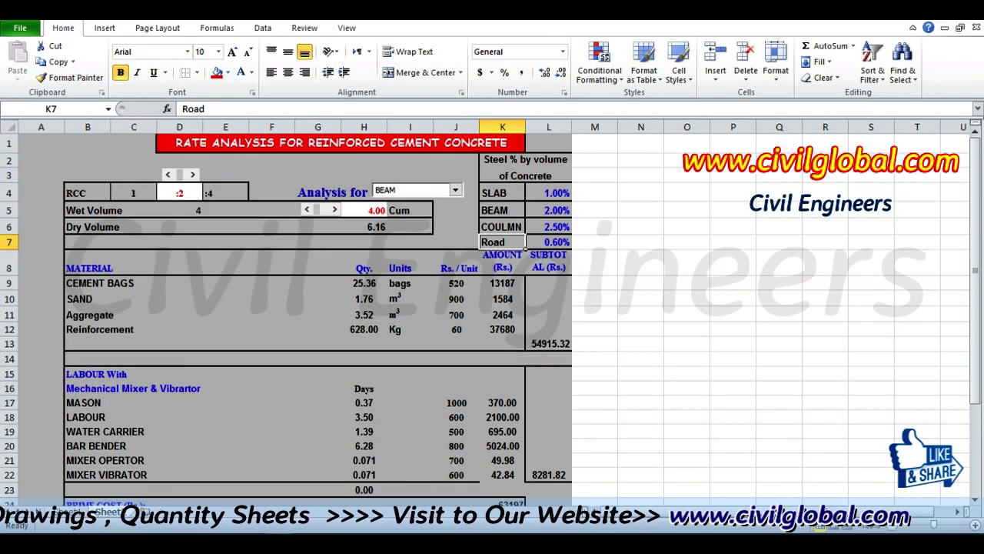
Step: Examine the cement bags row under MATERIAL, including its quantity formula in H9, unit, rate and amount formula in K9
click(108, 267)
click(109, 283)
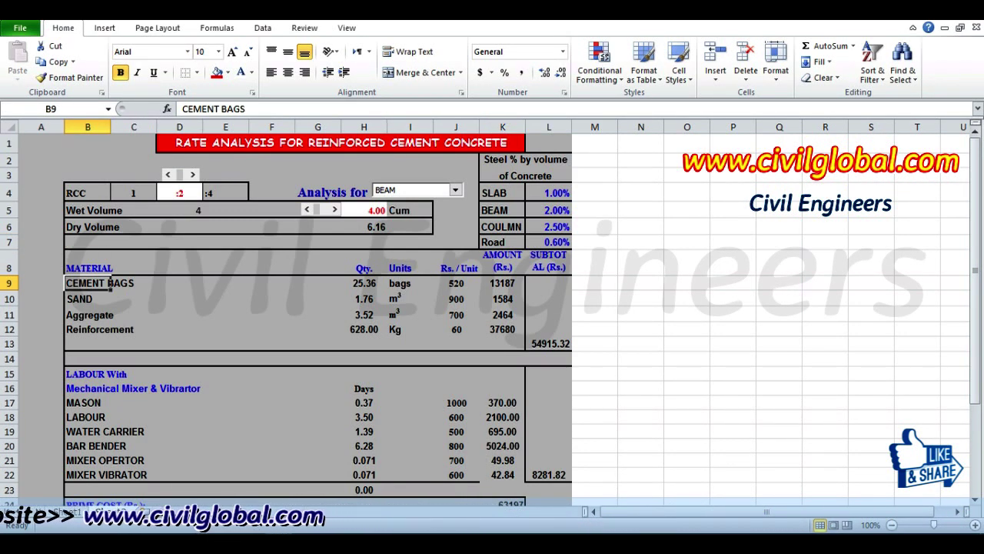
click(115, 283)
mouse_move(103, 283)
mouse_down()
mouse_move(118, 272)
mouse_move(121, 282)
mouse_up()
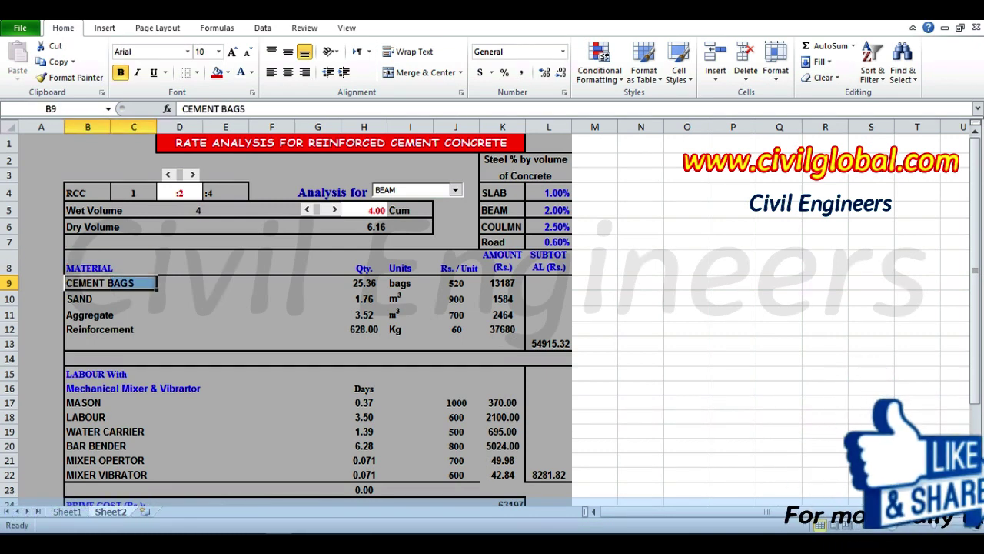
click(365, 283)
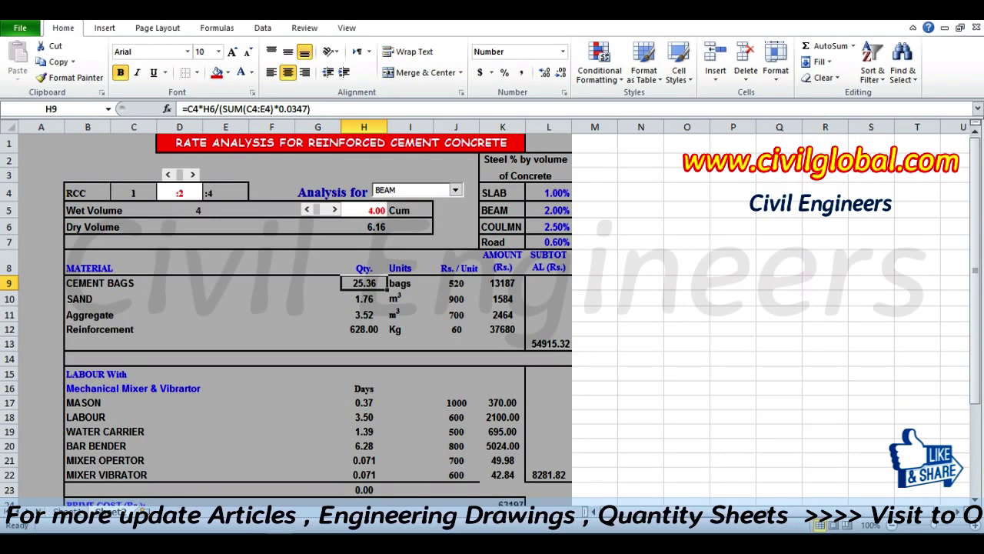
click(409, 267)
click(410, 283)
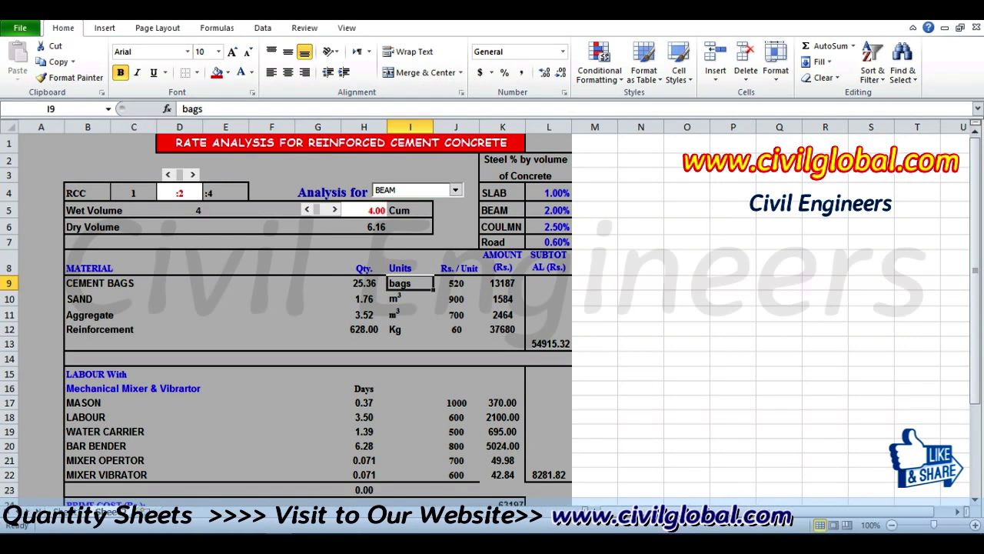
click(455, 283)
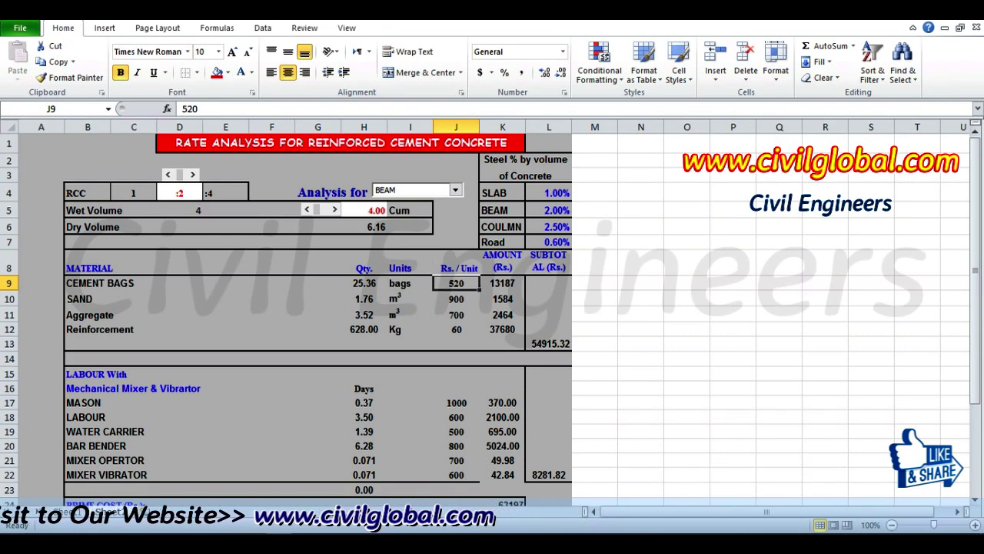
click(502, 282)
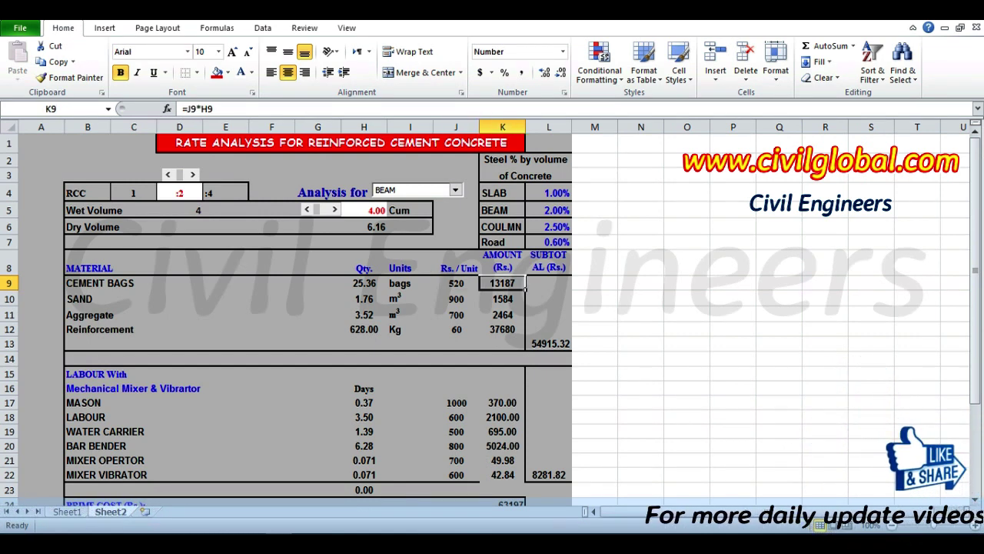
Step: Examine the sand row's quantity formula in H10, its unit, rate per unit and amount formula in K10
click(88, 299)
click(364, 299)
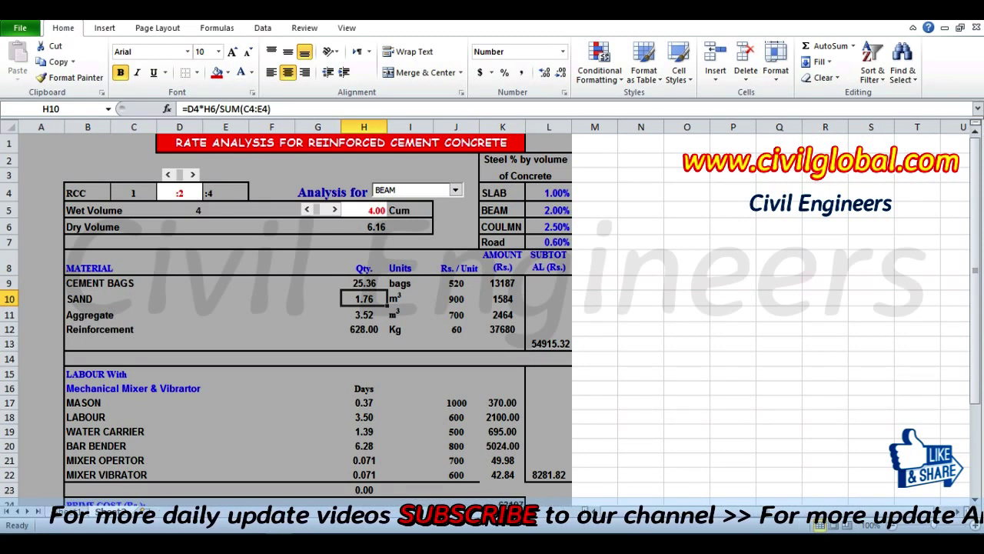
click(410, 299)
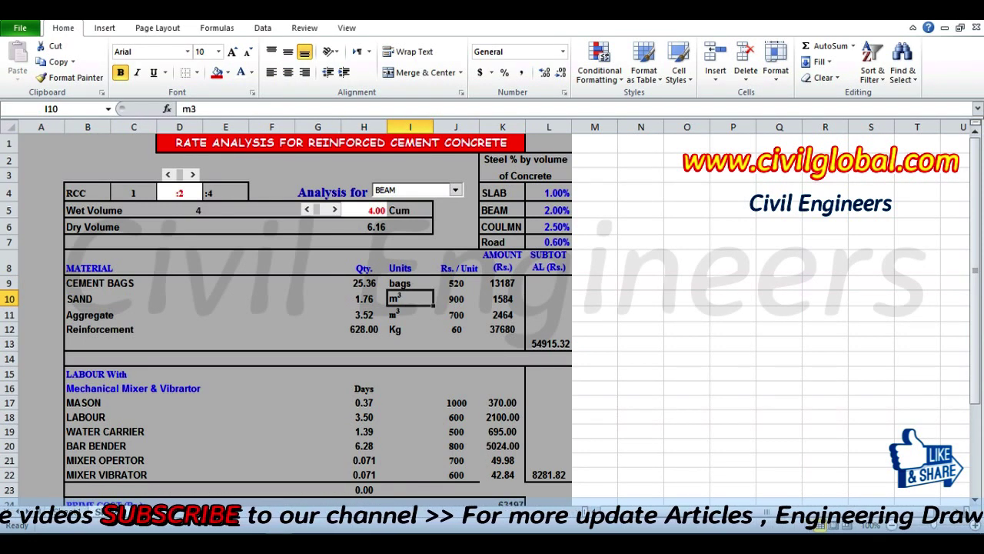
click(455, 299)
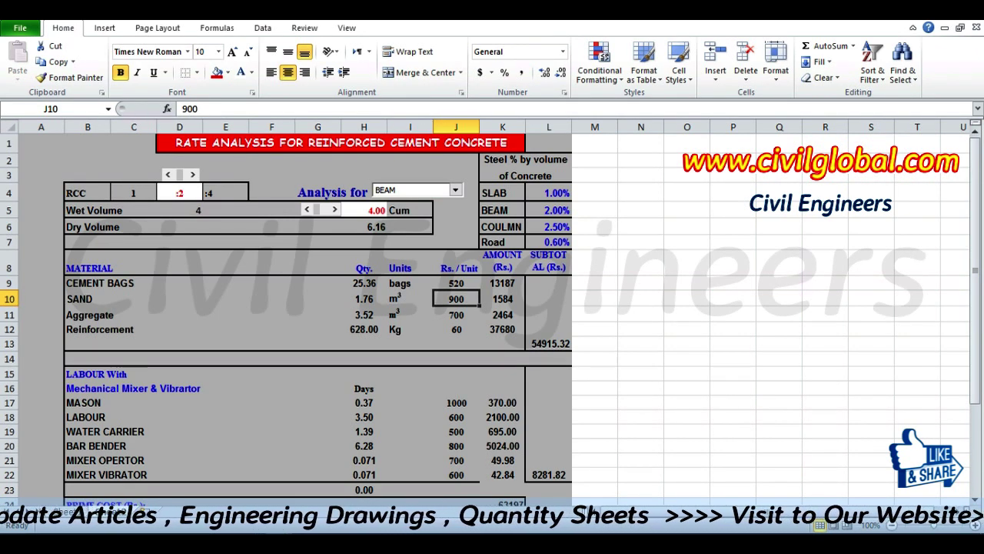
click(502, 299)
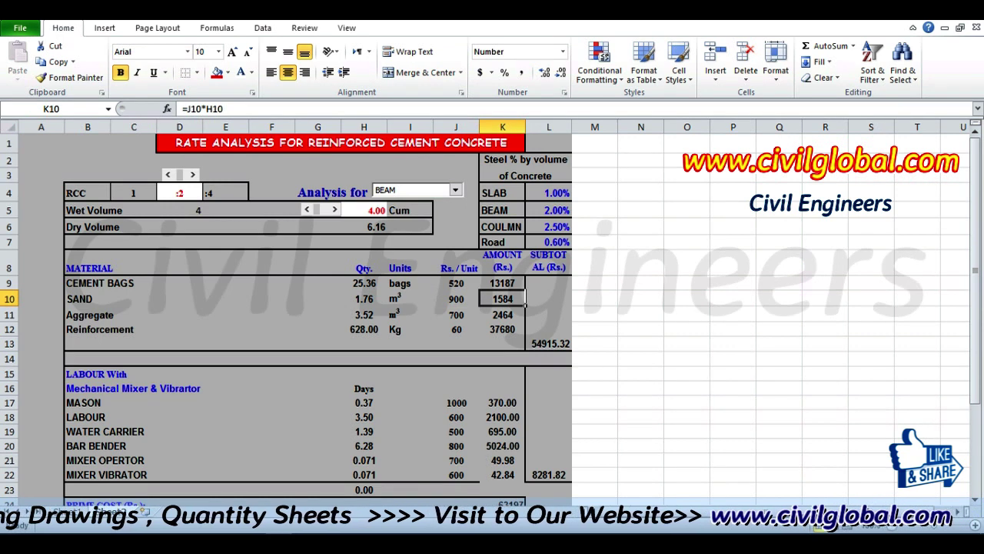
click(456, 299)
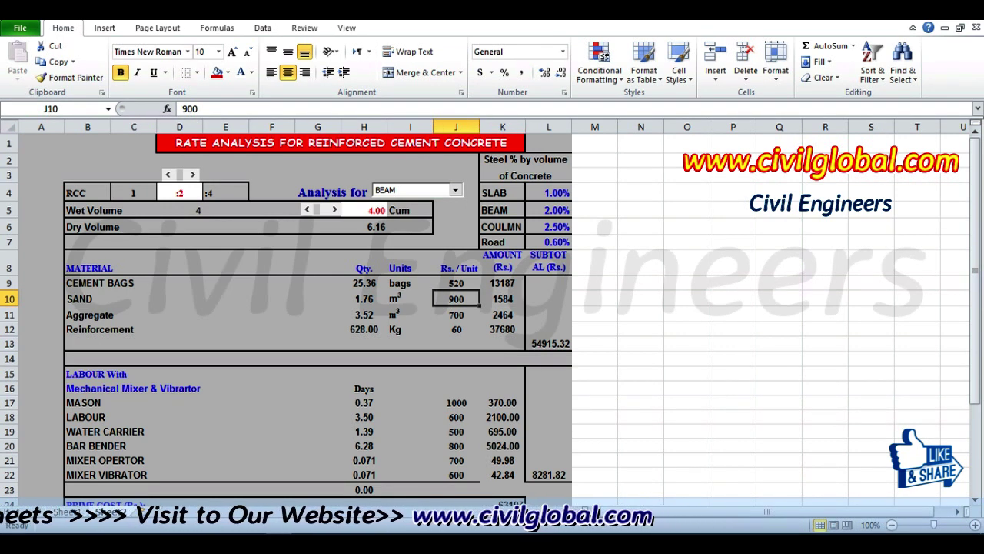
click(503, 299)
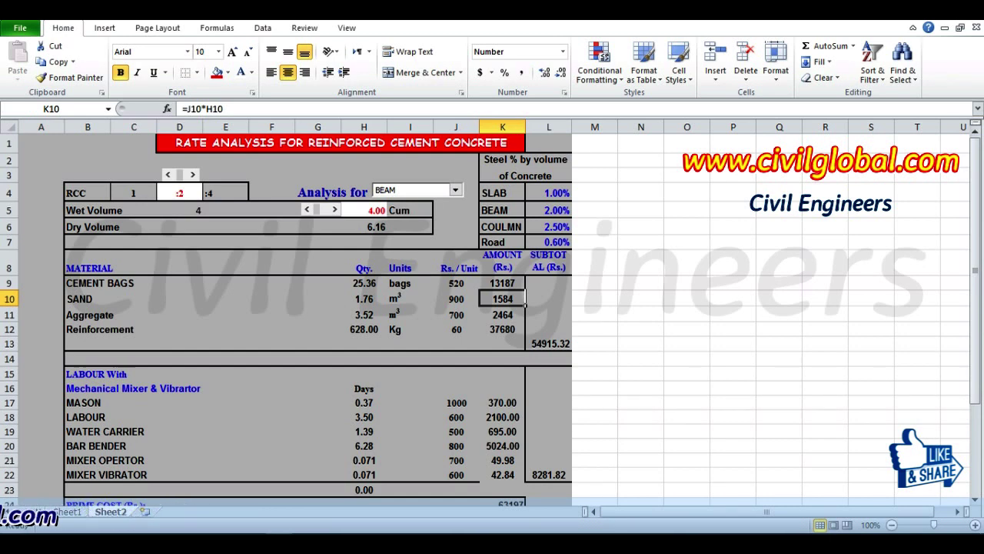
Step: Examine the aggregate row's quantity formula in H11, its unit, rate per unit and amount formula in K11
click(107, 315)
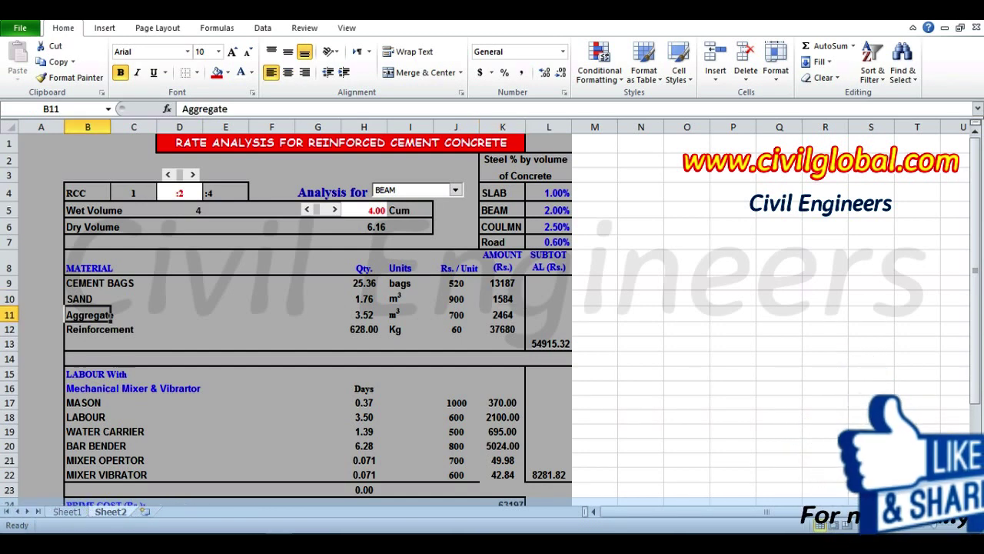
click(364, 314)
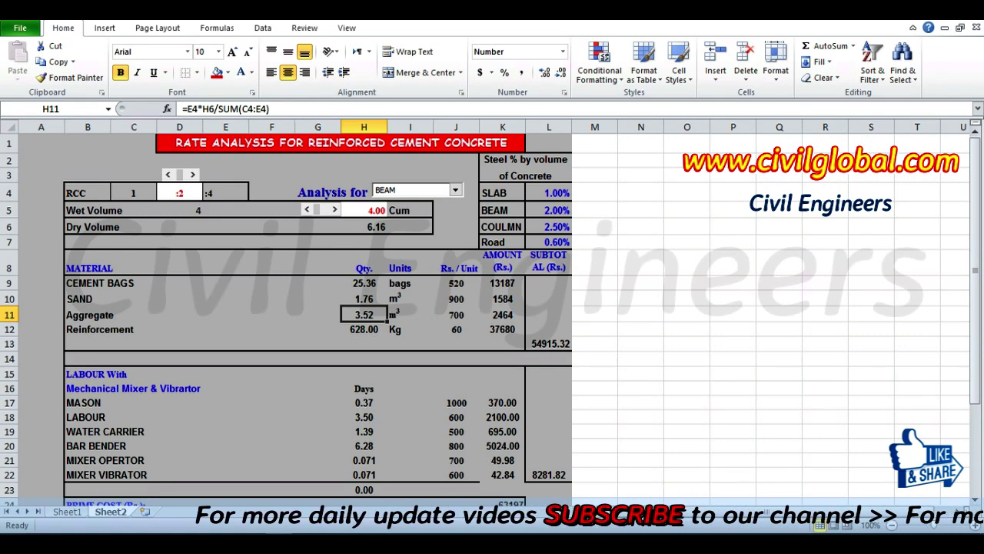
click(410, 315)
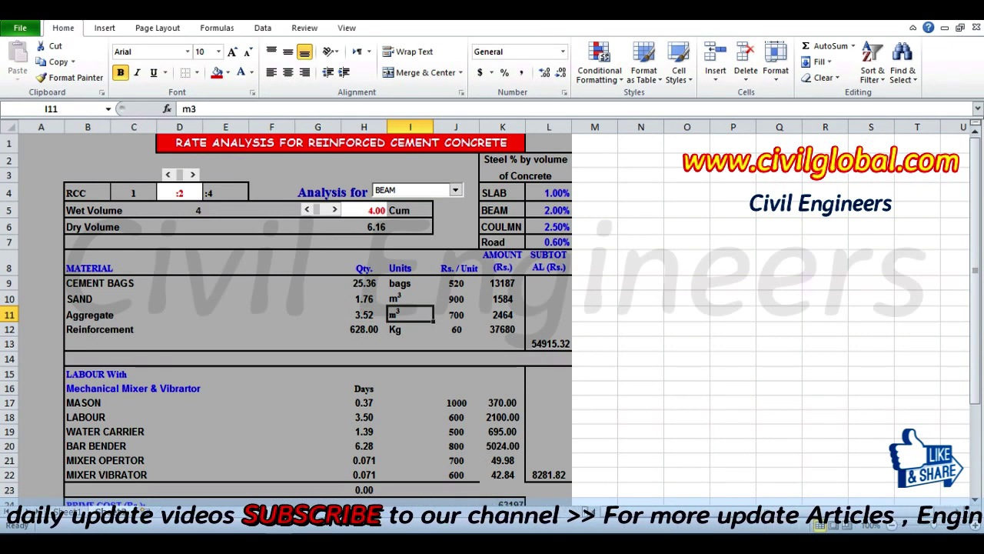
click(456, 315)
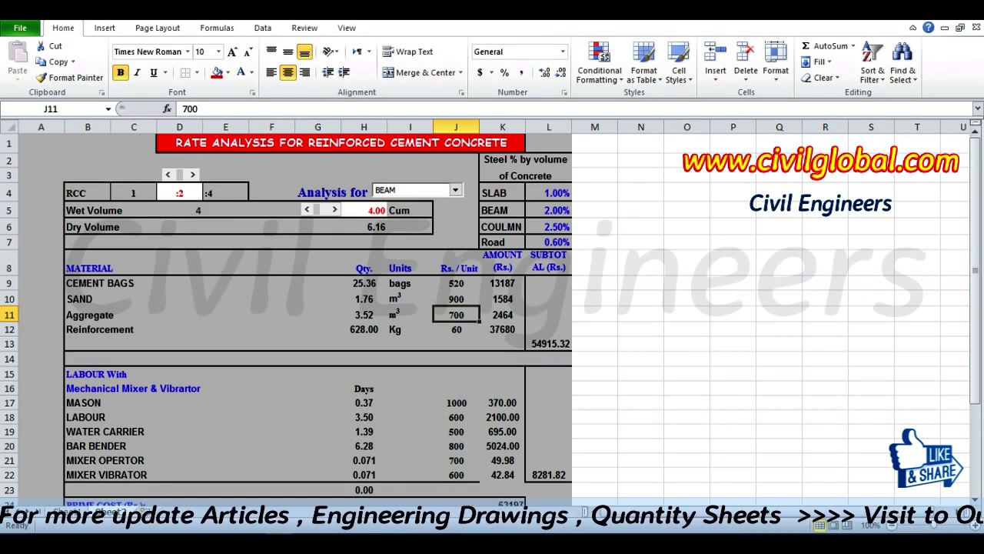
click(363, 314)
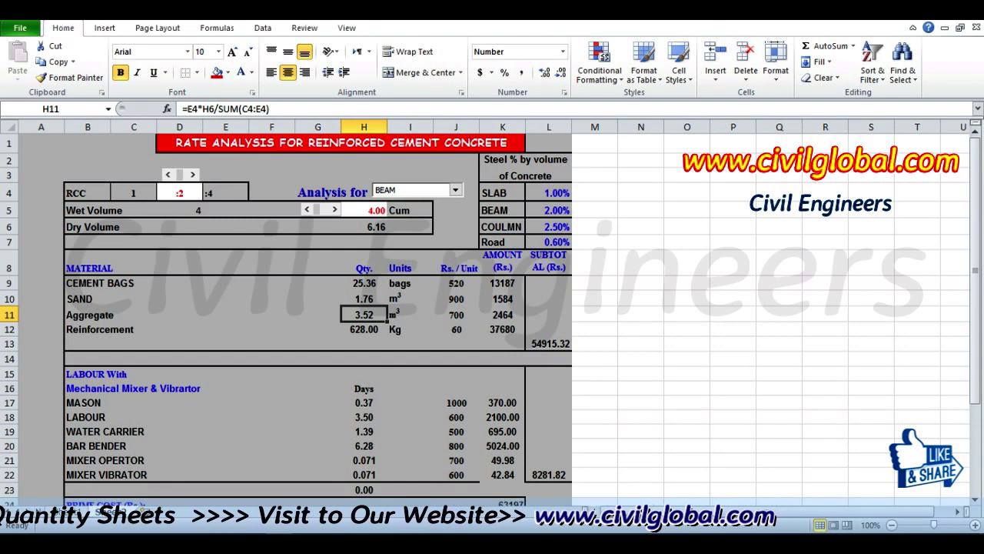
click(456, 314)
click(502, 315)
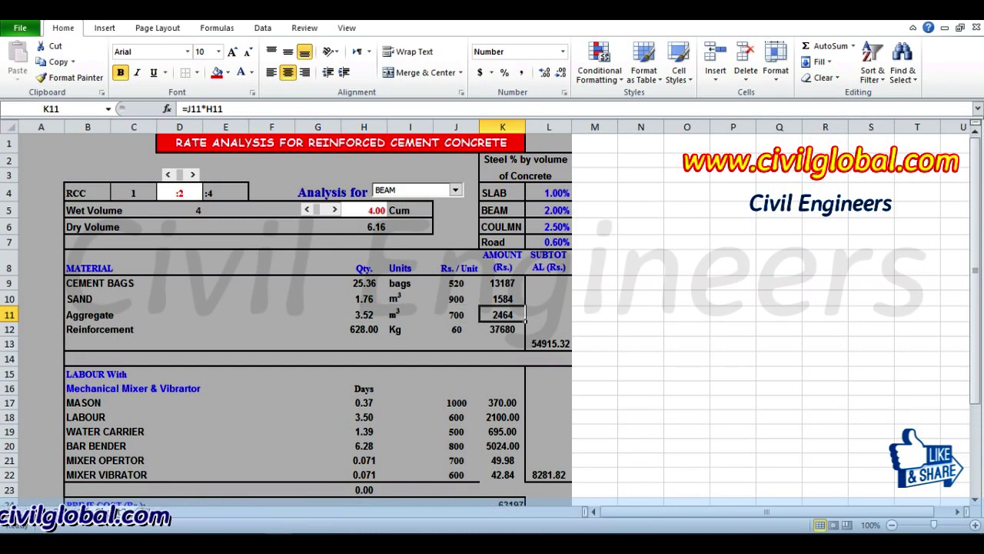
Step: Examine the reinforcement row's quantity formula, unit, rate and amount in row 12, and the material subtotal formula in L13
drag(92, 329, 131, 329)
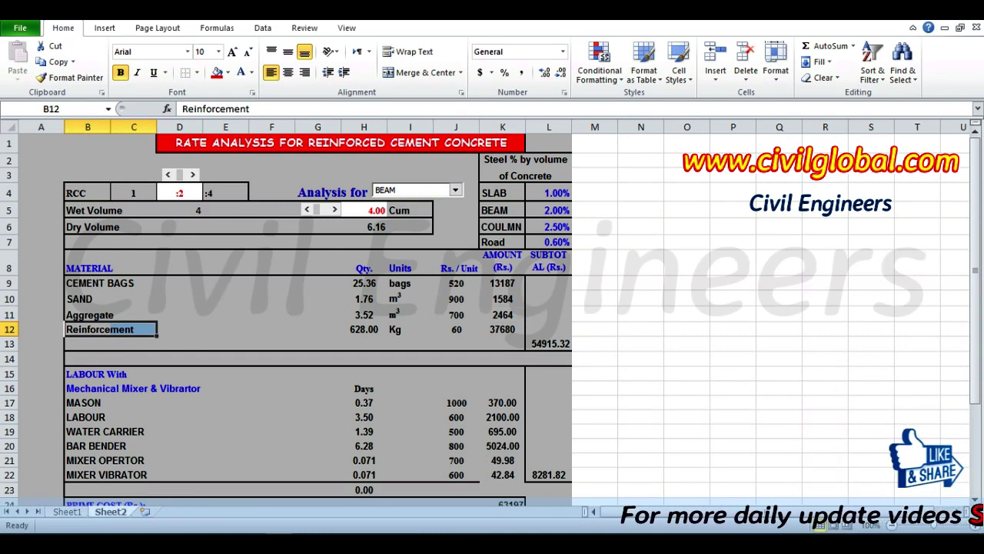
click(364, 329)
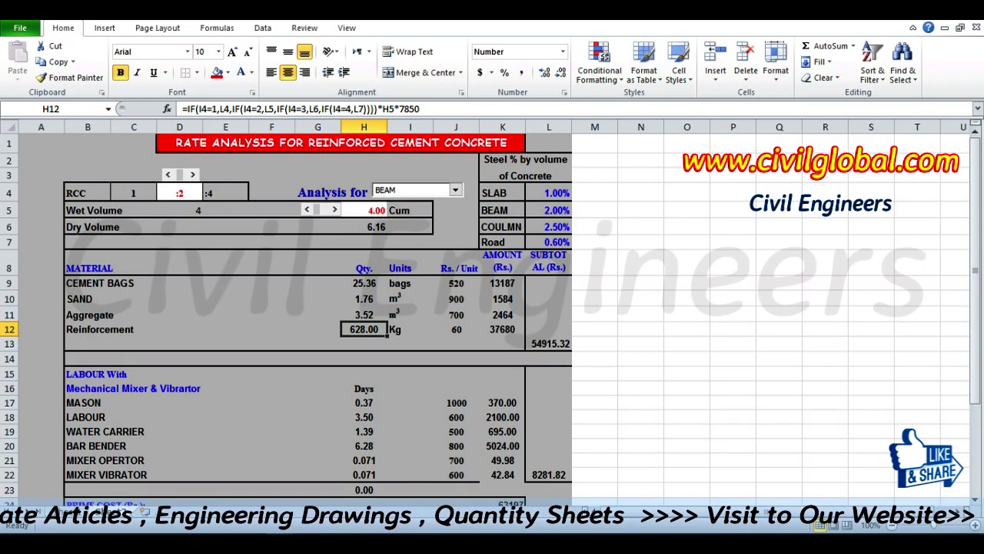
click(410, 329)
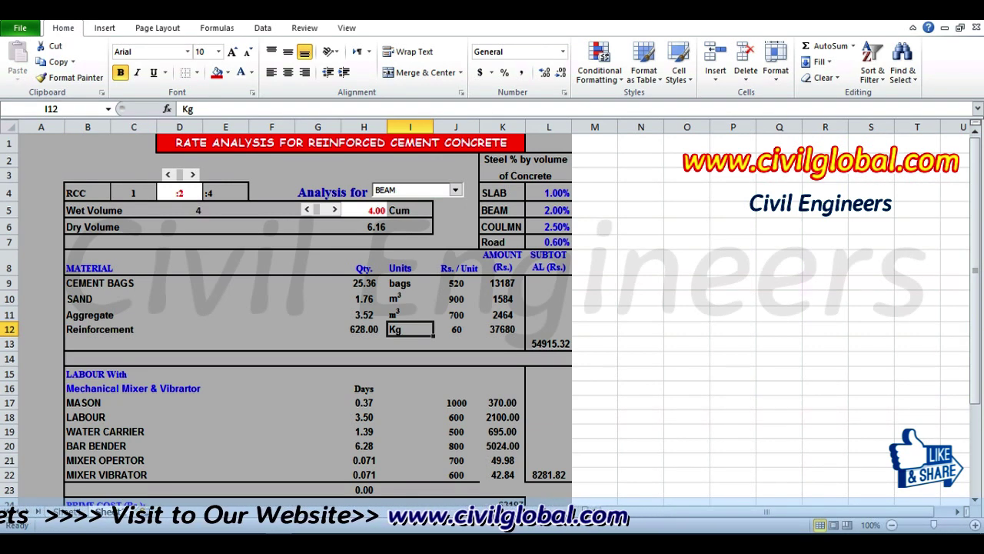
click(456, 329)
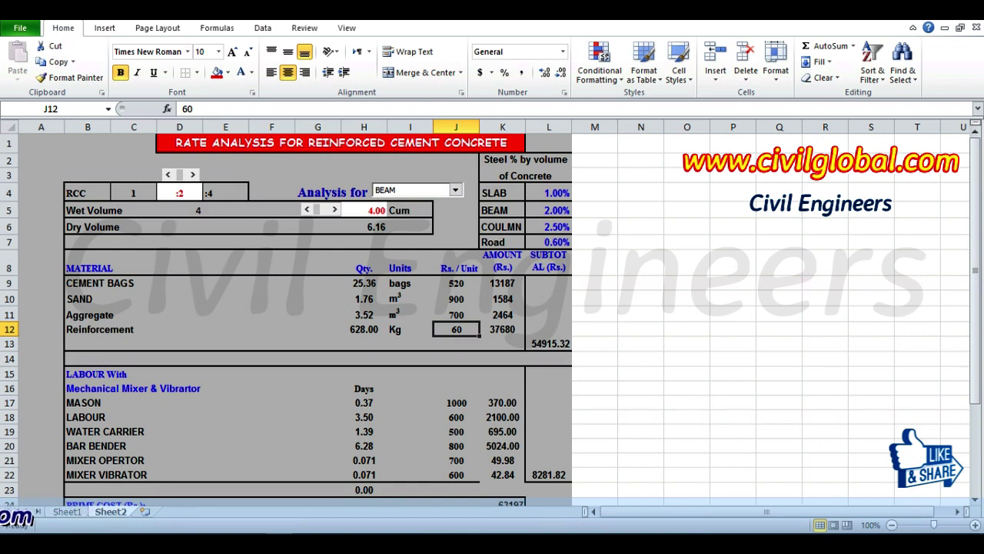
click(502, 329)
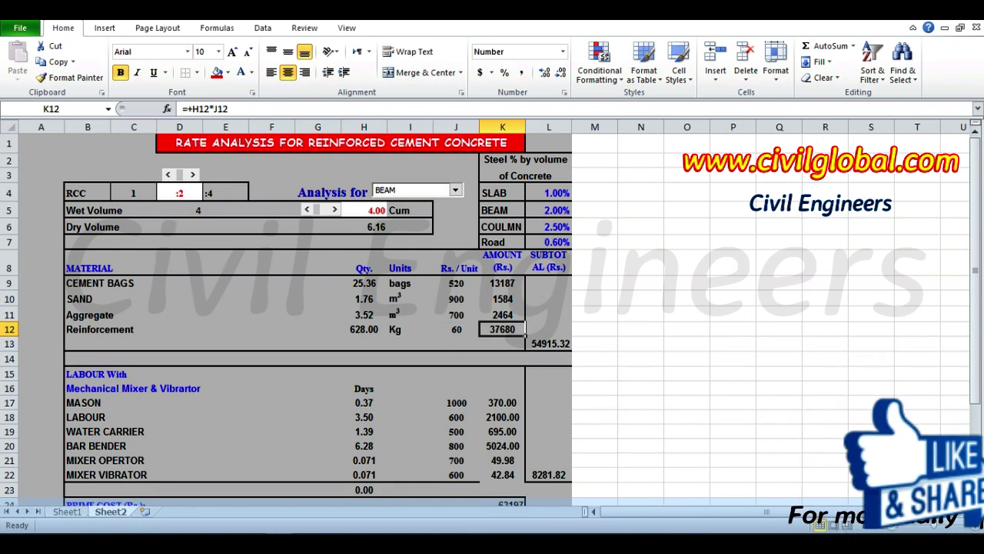
click(549, 344)
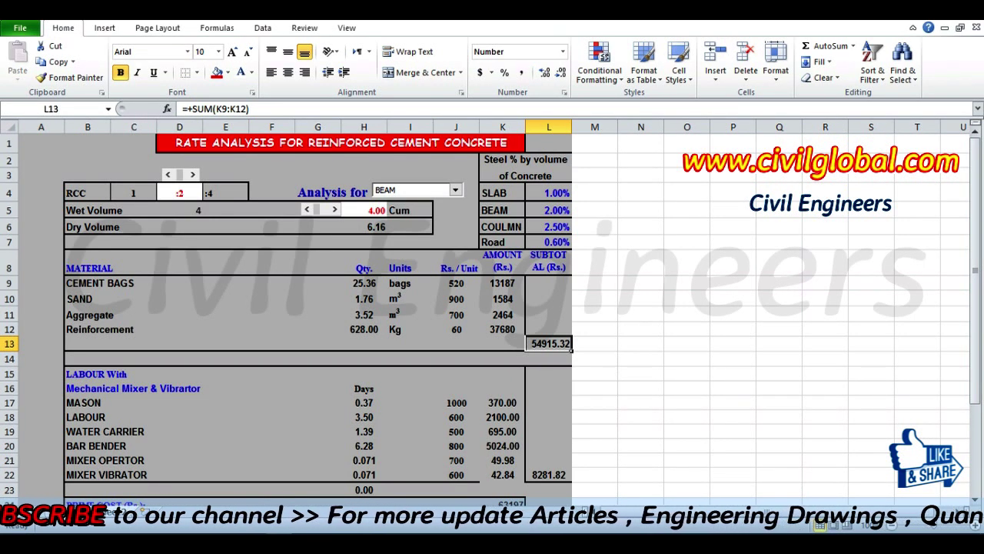
Step: Examine the labour section's headings for mechanical mixer and vibrator work, including the Days column heading in H16
click(111, 374)
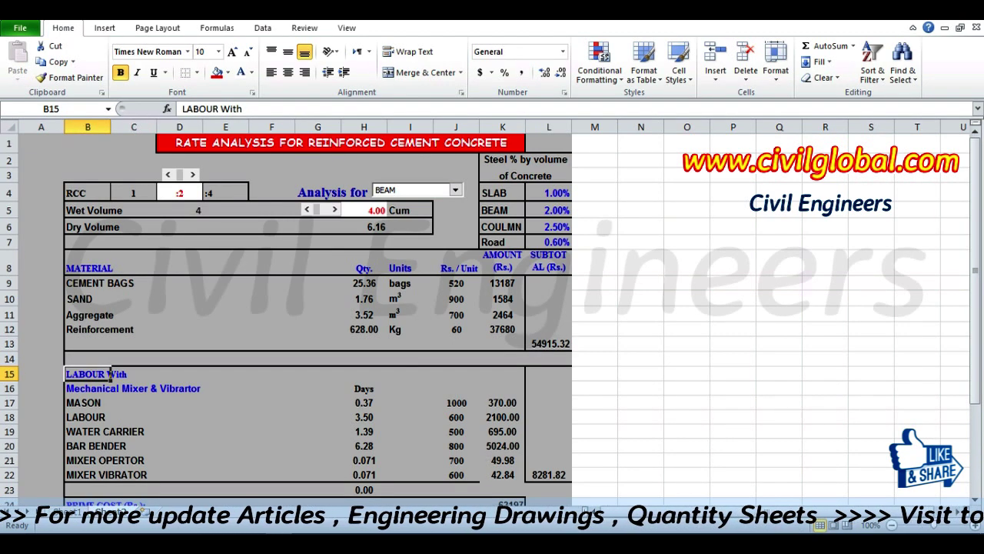
scroll(111, 374, down, 3)
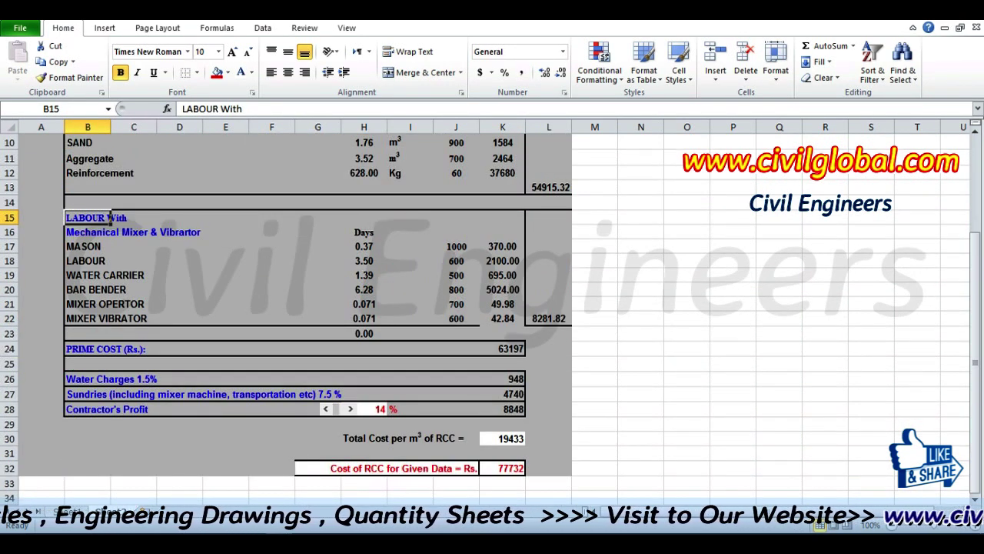
click(113, 232)
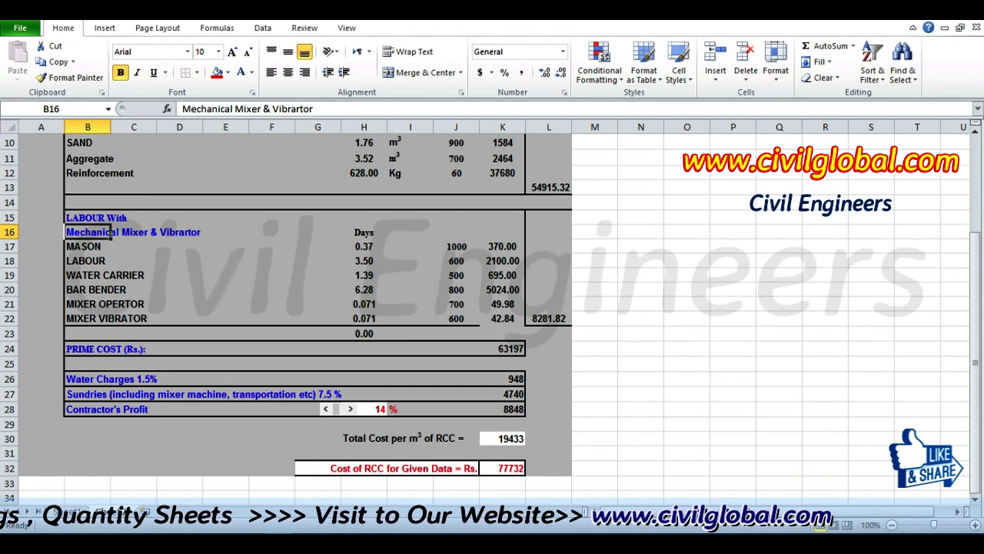
click(116, 233)
click(88, 247)
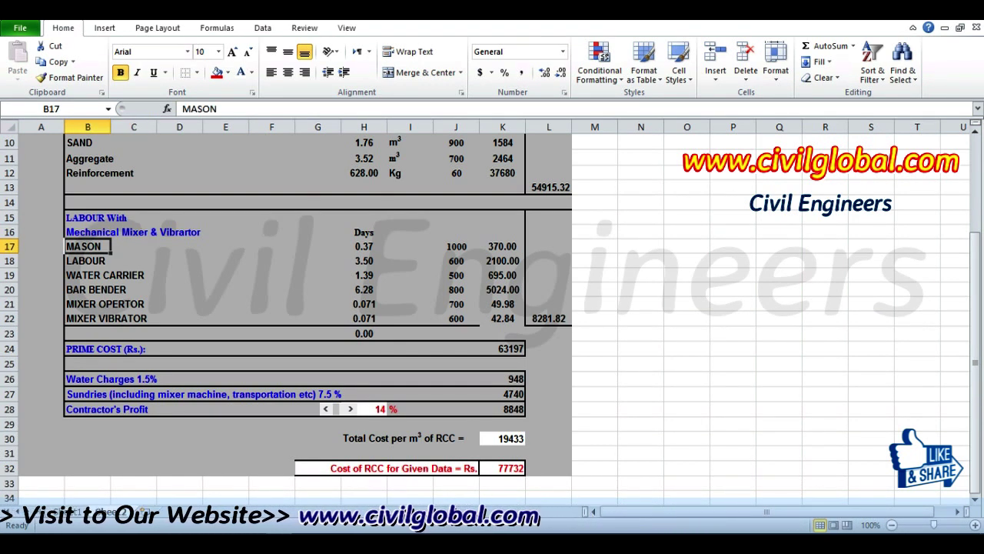
click(365, 232)
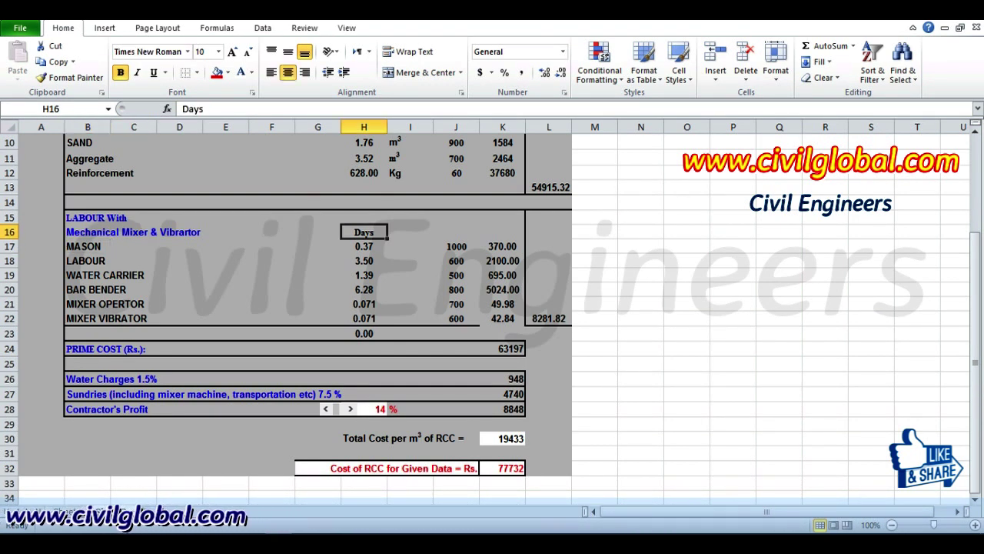
Step: Examine the mason row's days in H17, its rate in J17 and the amount formula in K17
click(88, 247)
click(365, 246)
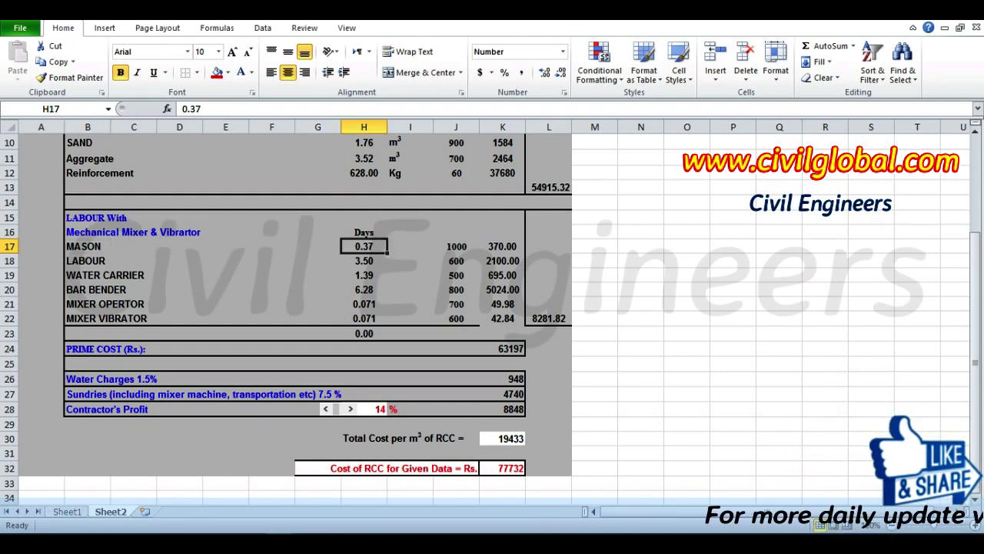
click(456, 247)
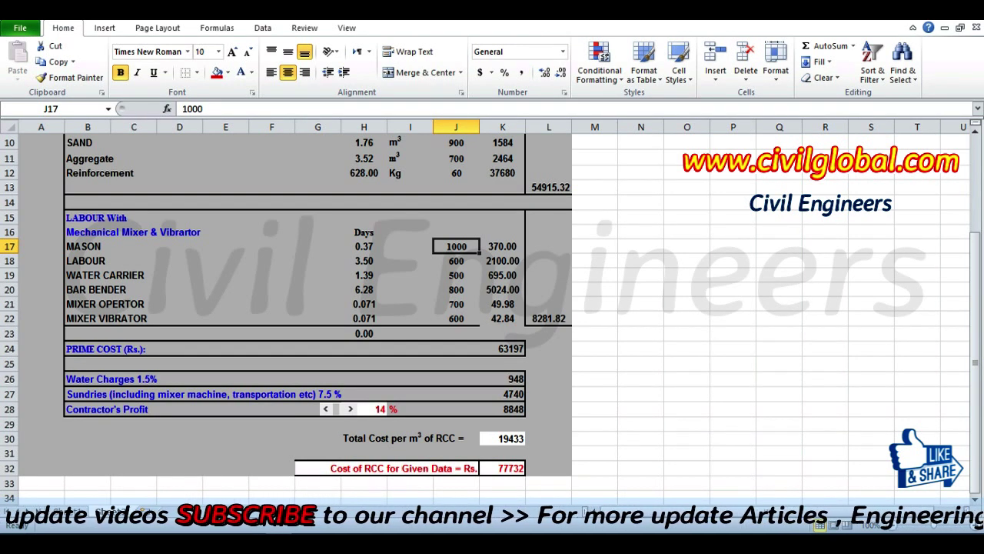
click(502, 246)
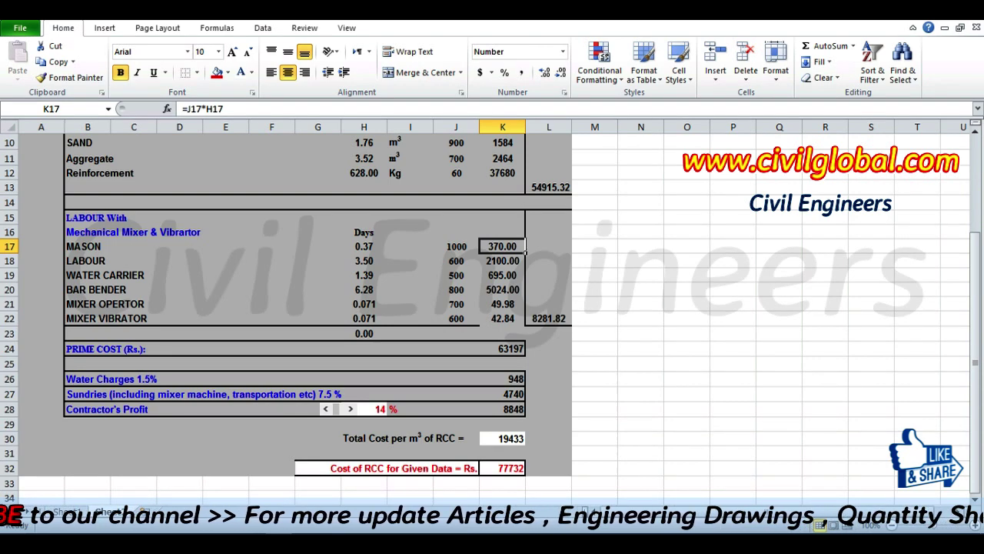
Step: Examine the labour row's days in H18, its rate in J18 and the amount formula in K18
click(88, 261)
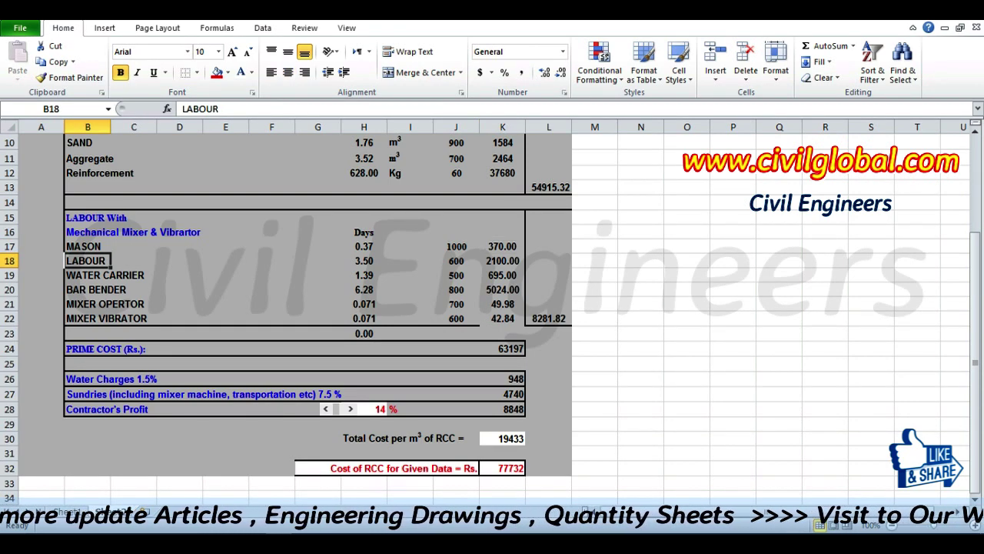
click(364, 261)
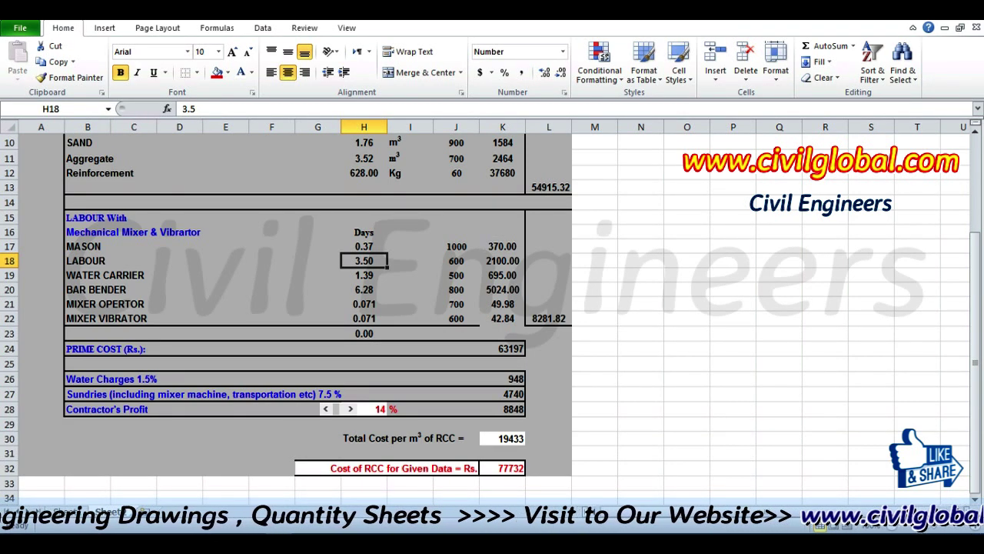
click(457, 262)
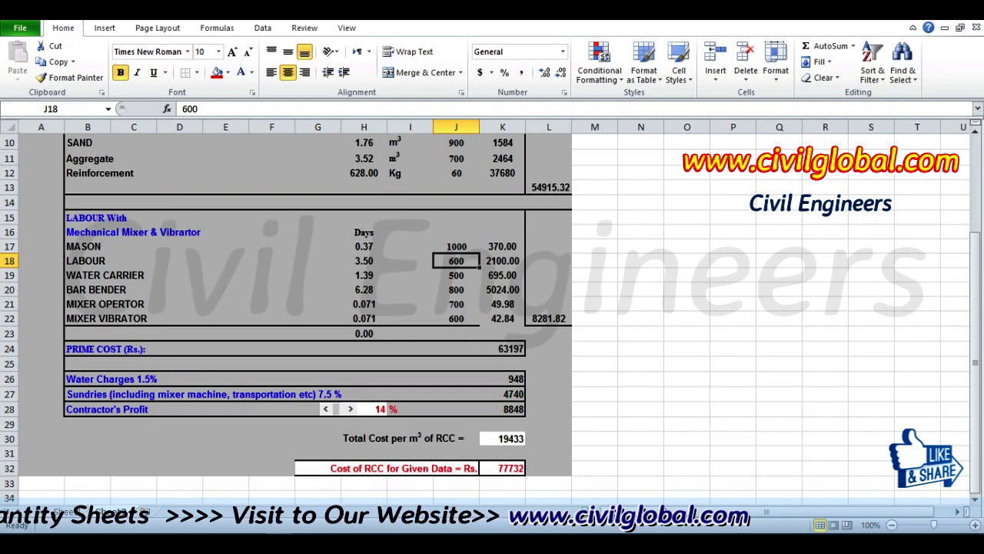
scroll(492, 308, up, 2)
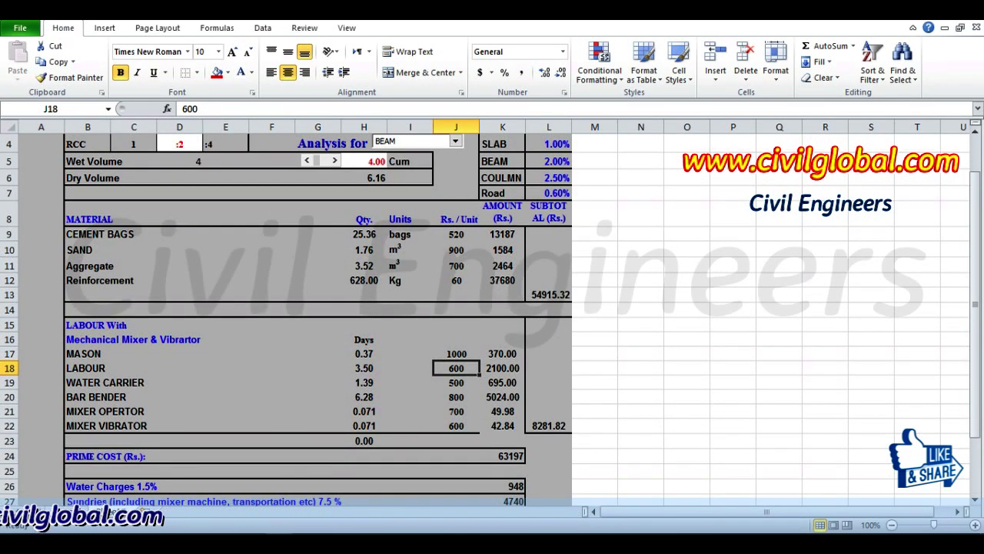
click(503, 368)
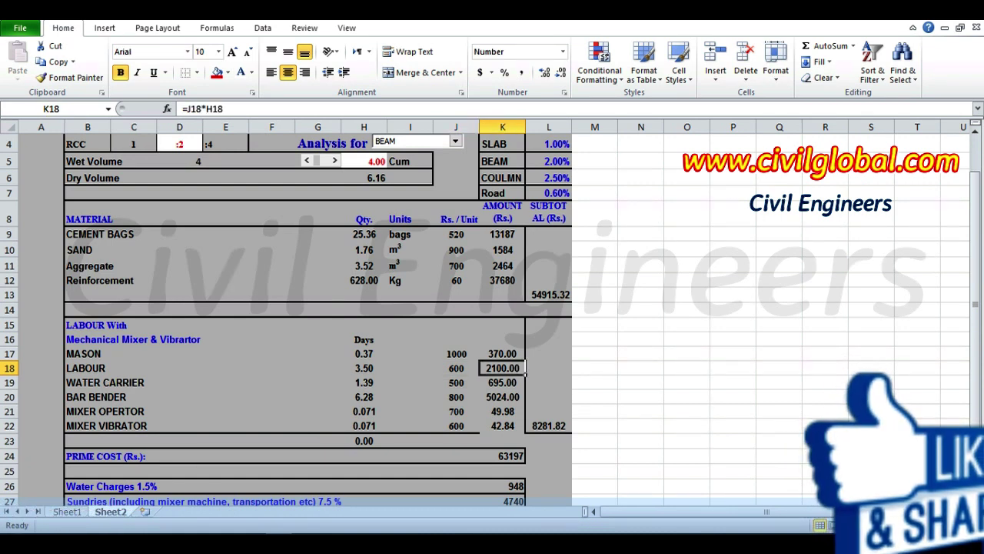
Step: Examine the water carrier row's days in H19, its rate in J19 and the amount formula in K19
click(130, 382)
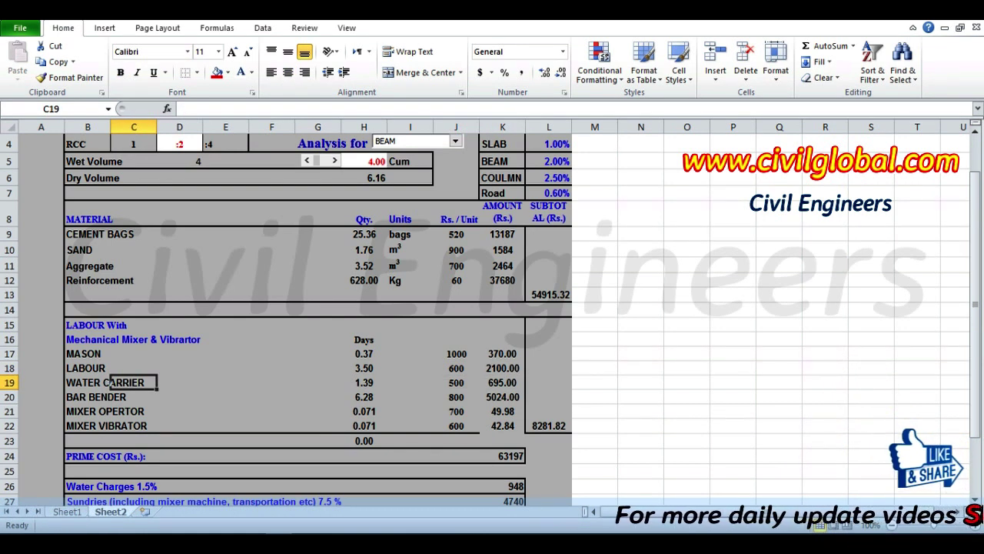
click(364, 382)
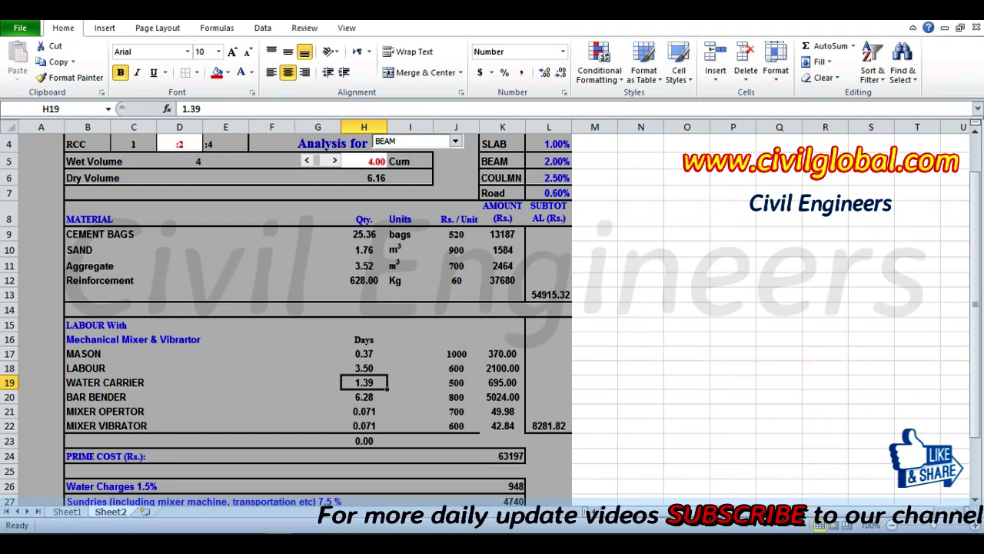
click(457, 382)
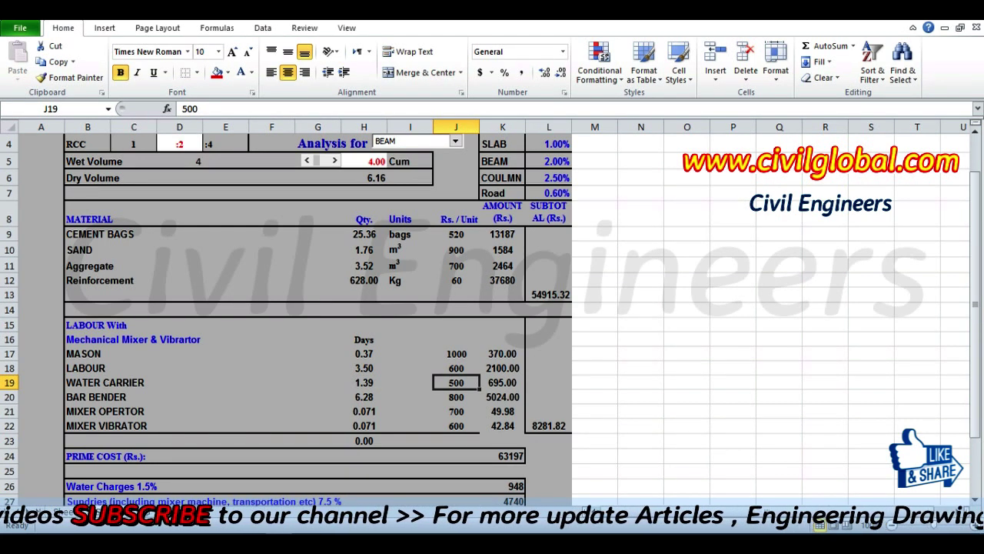
click(502, 382)
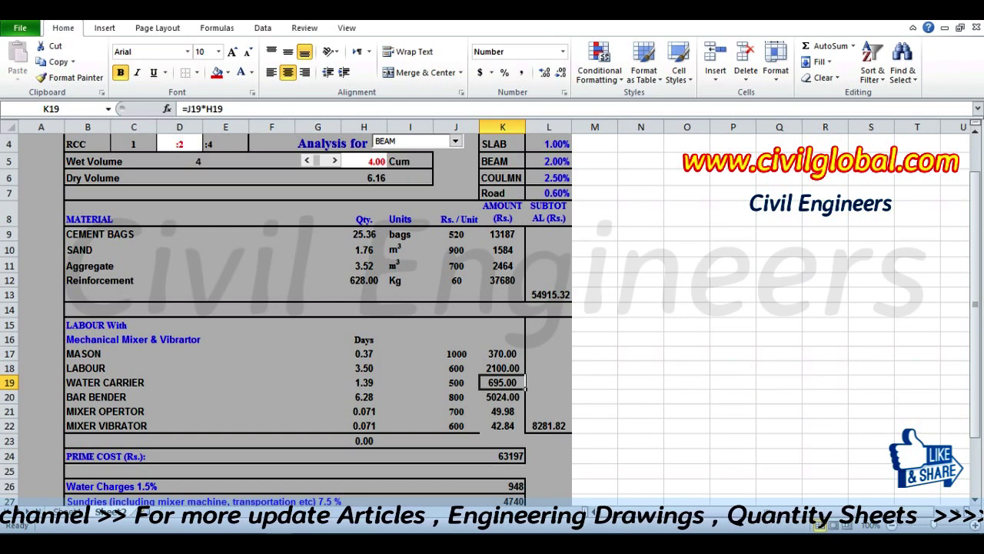
Step: Examine the bar bender row's days formula in H20, its rate in J20 and the amount formula in K20
click(112, 397)
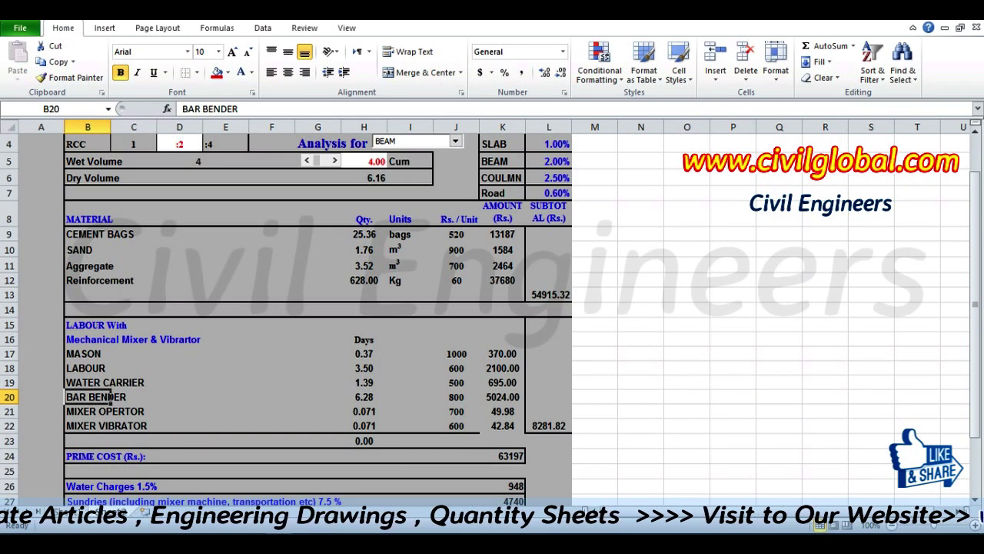
click(364, 397)
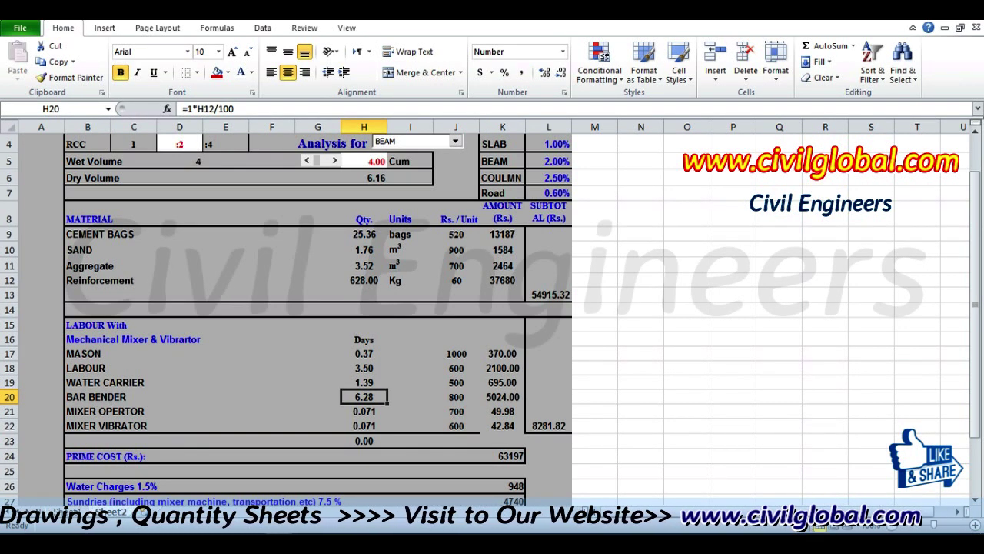
click(456, 397)
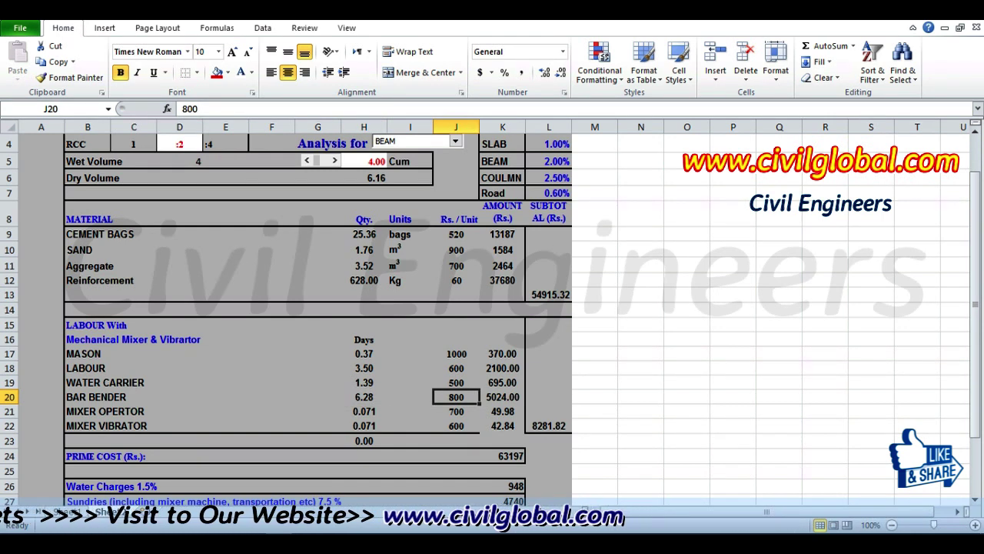
click(502, 397)
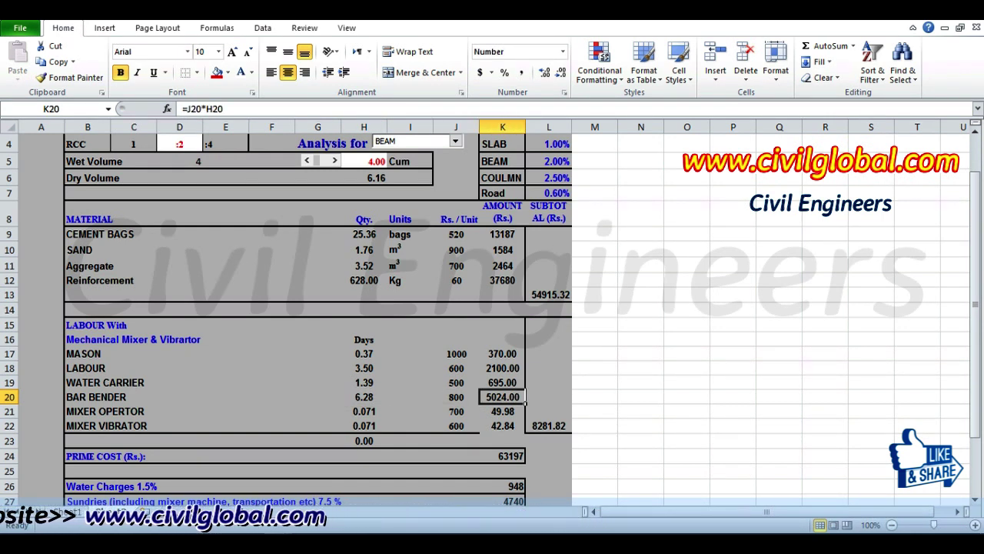
Step: Examine the mixer operator row's days in H21, its rate in J21 and the amount formula in K21
click(110, 411)
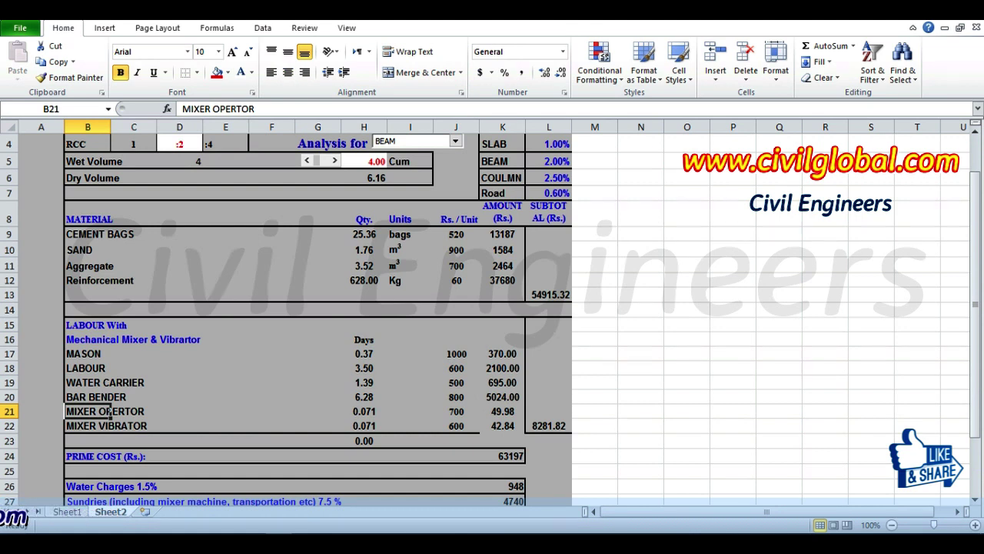
click(363, 411)
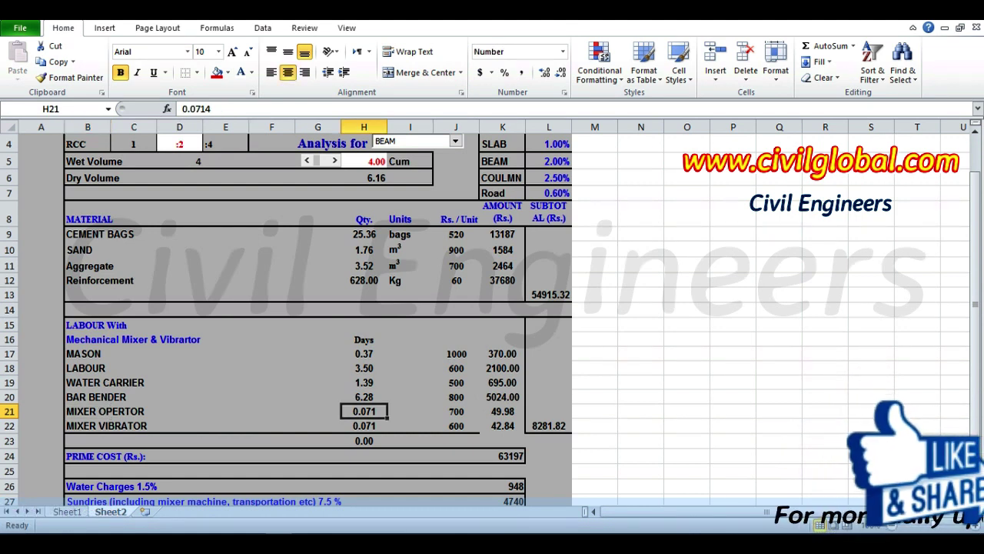
click(456, 411)
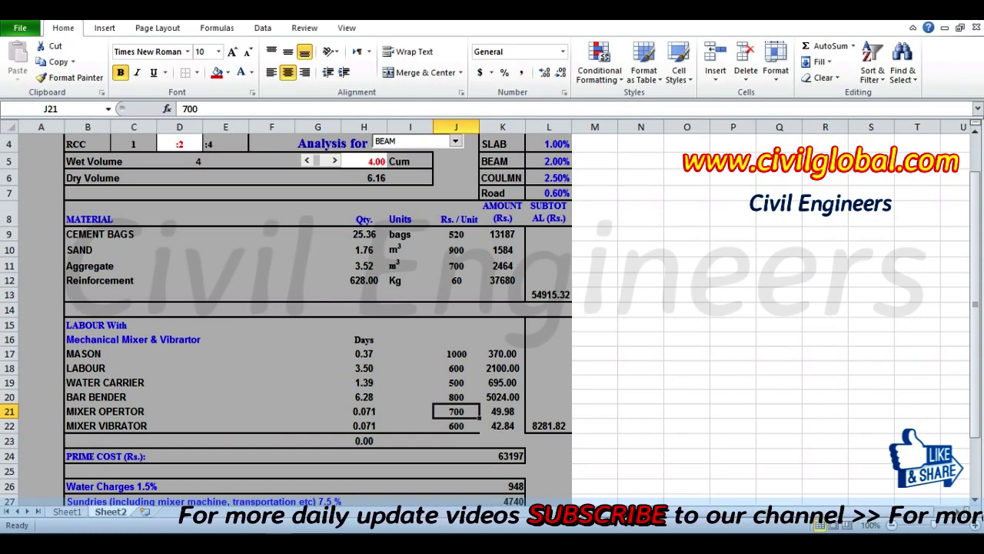
click(523, 414)
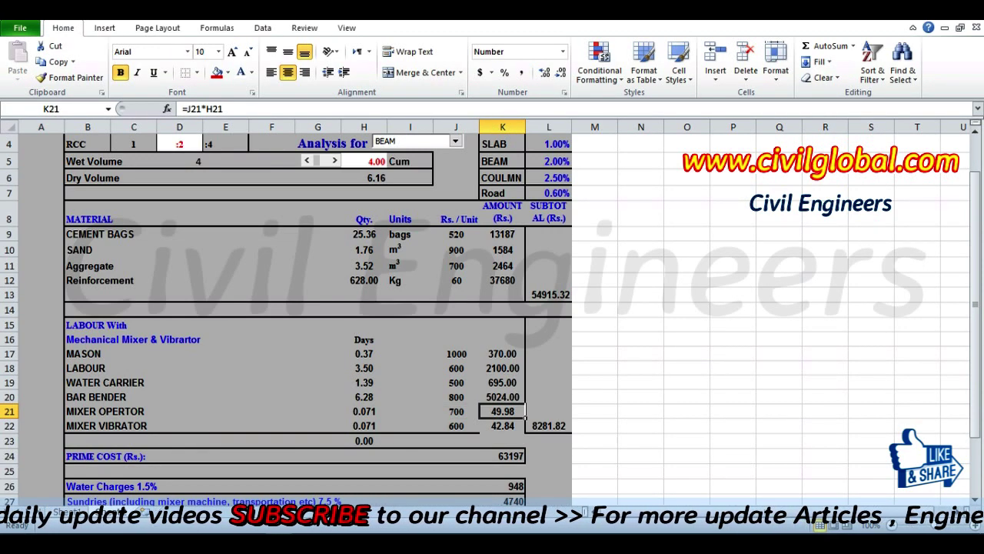
Step: Examine the mixer vibrator row's days, rate and amount formula in row 22, and the labour subtotal formula in L22
click(102, 425)
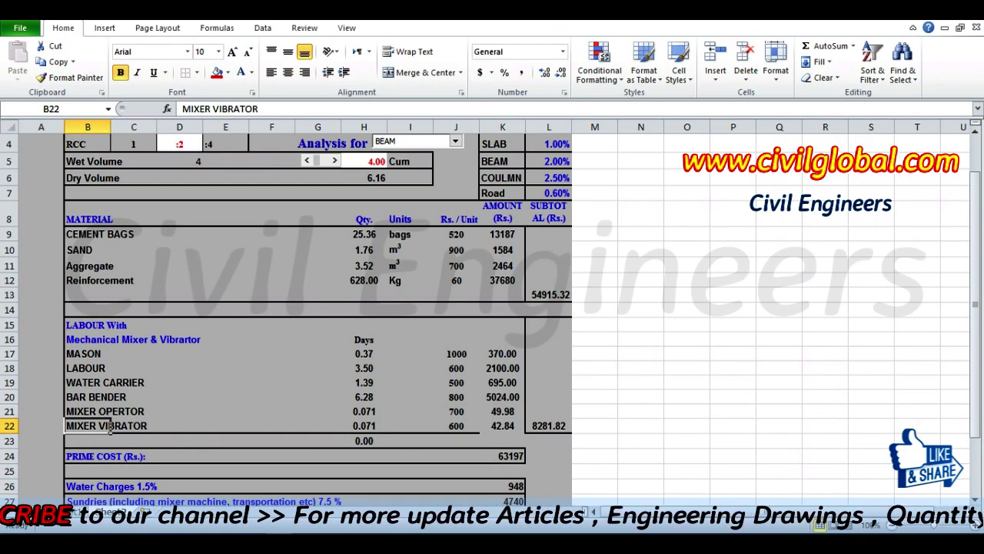
click(111, 425)
click(364, 425)
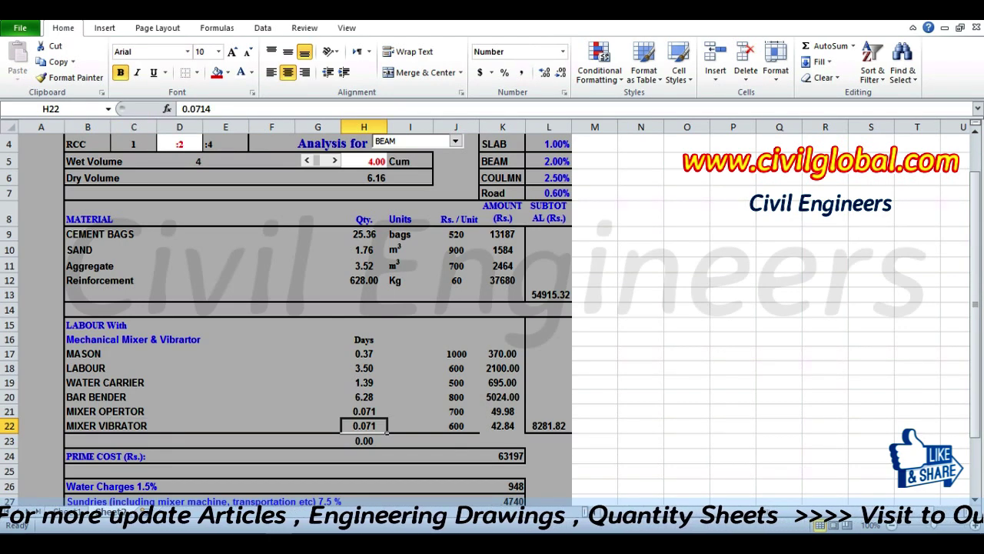
click(364, 411)
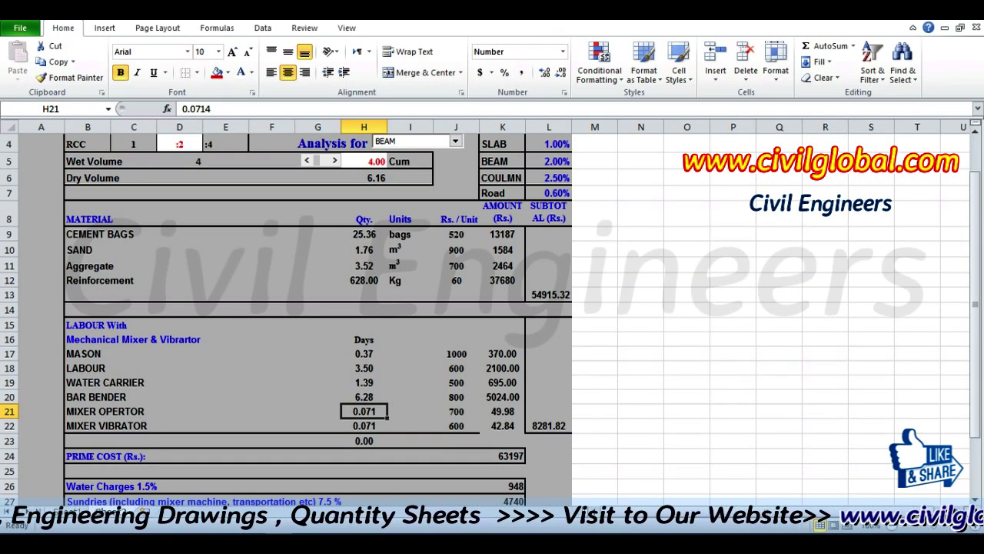
click(456, 425)
click(502, 425)
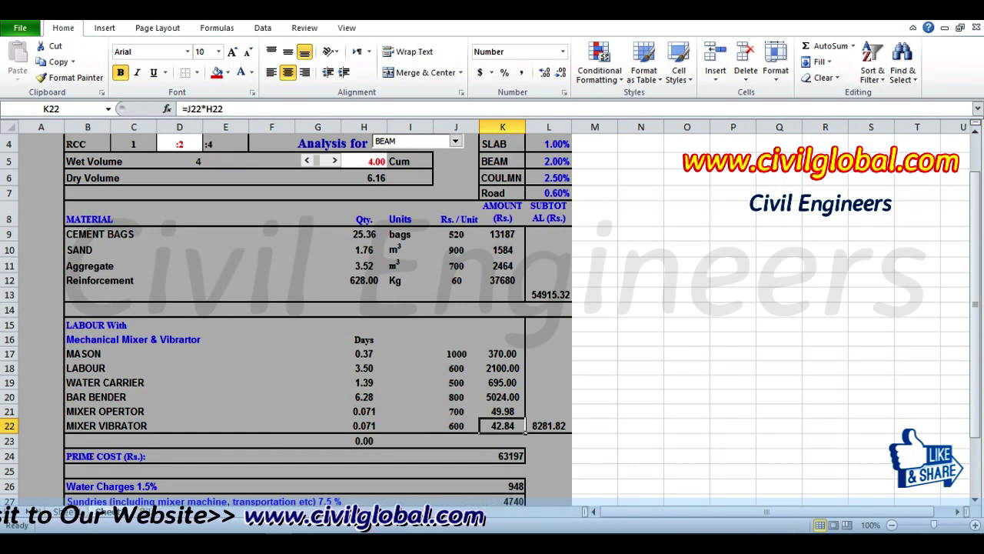
click(548, 411)
click(549, 425)
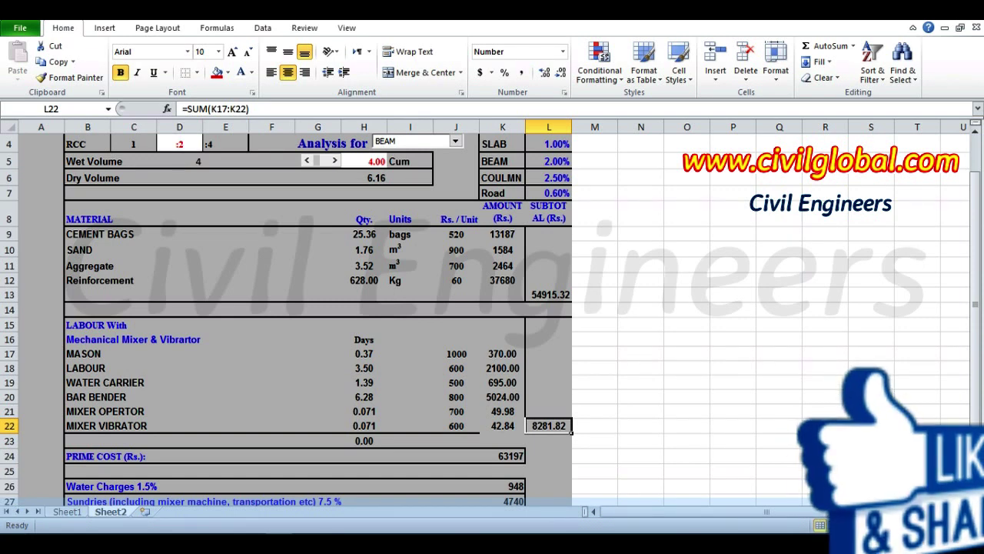
Step: Examine the prime cost formula in K24 and the 1.5% water charges formula in K26
scroll(308, 315, down, 2)
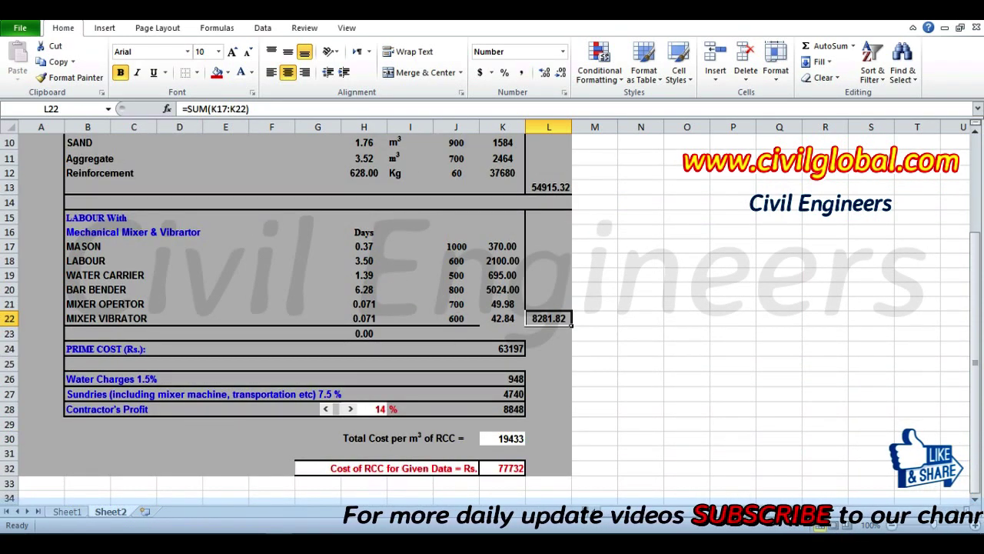
click(456, 349)
click(502, 349)
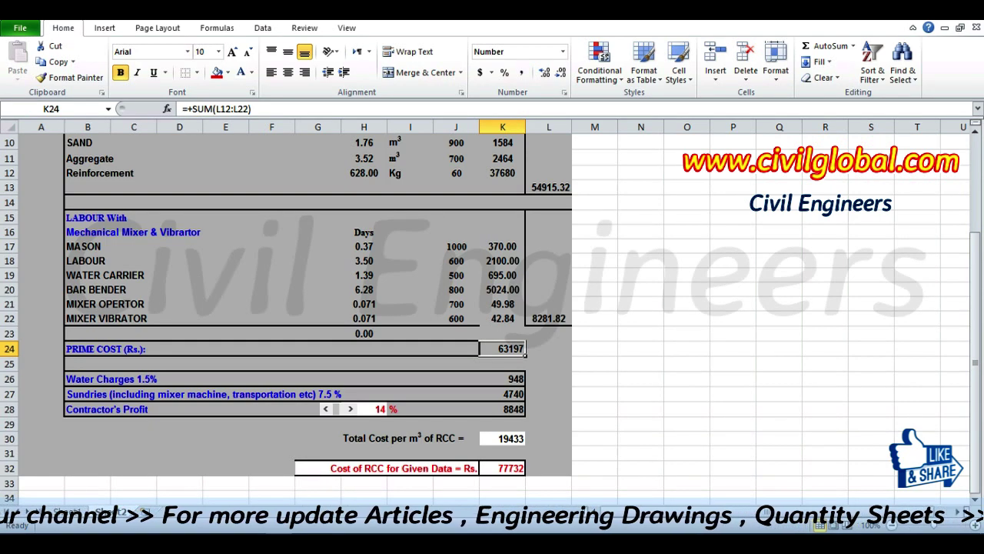
click(110, 379)
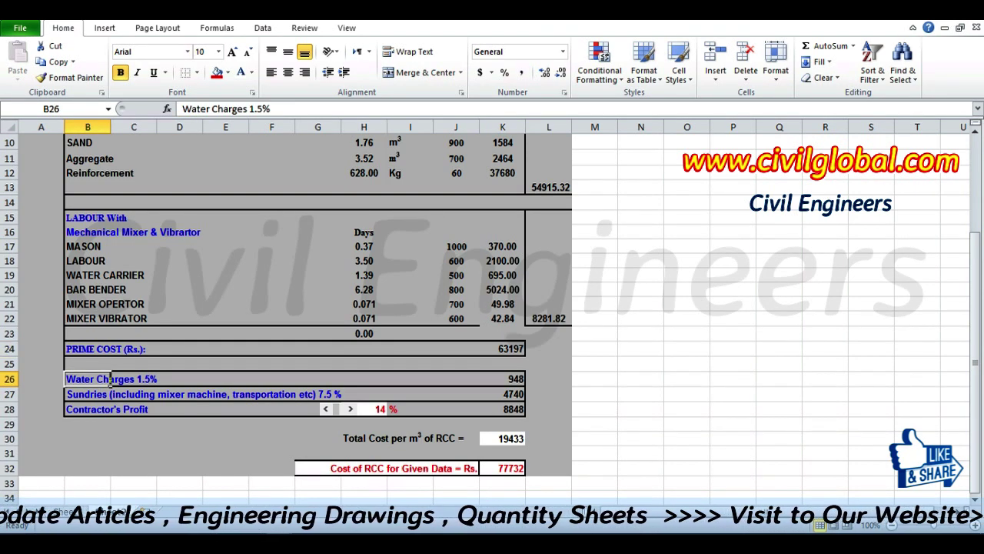
key(Right)
click(502, 349)
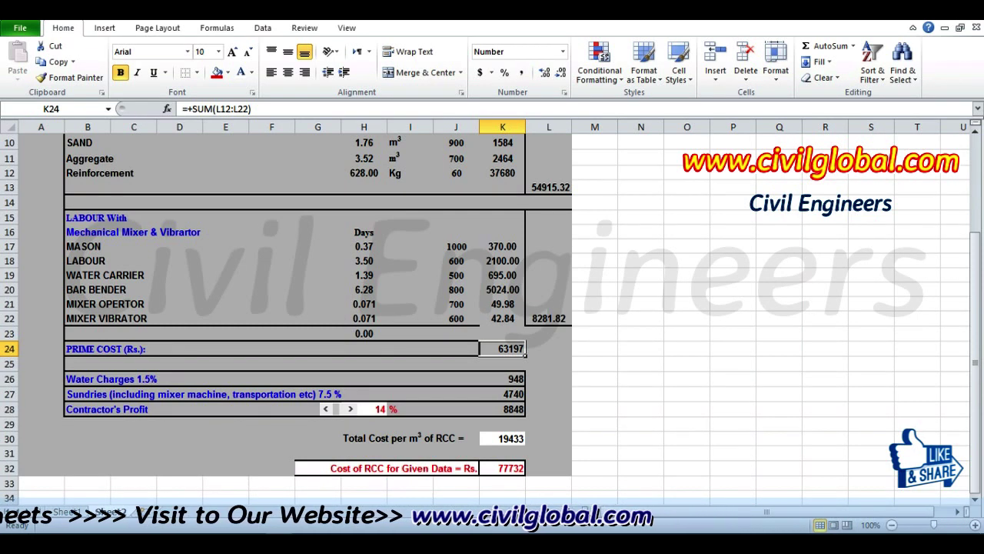
click(502, 379)
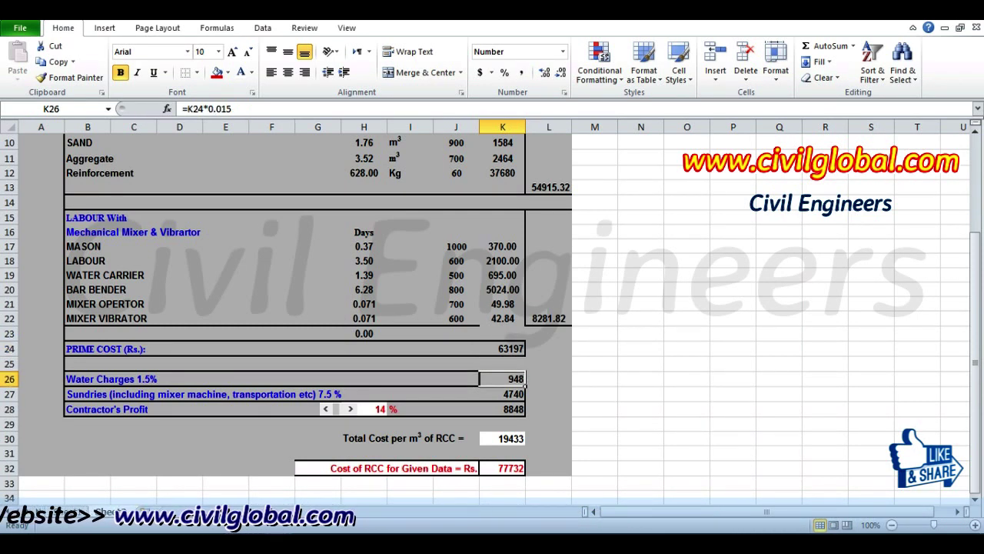
Step: Examine the sundries row's 7.5% label in row 27 and its charge formula in K27
click(110, 393)
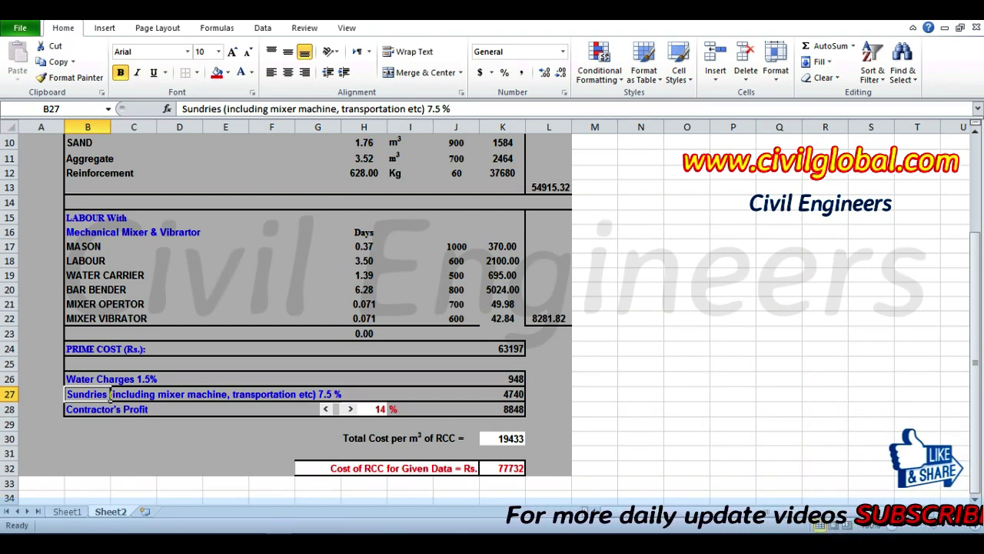
click(339, 394)
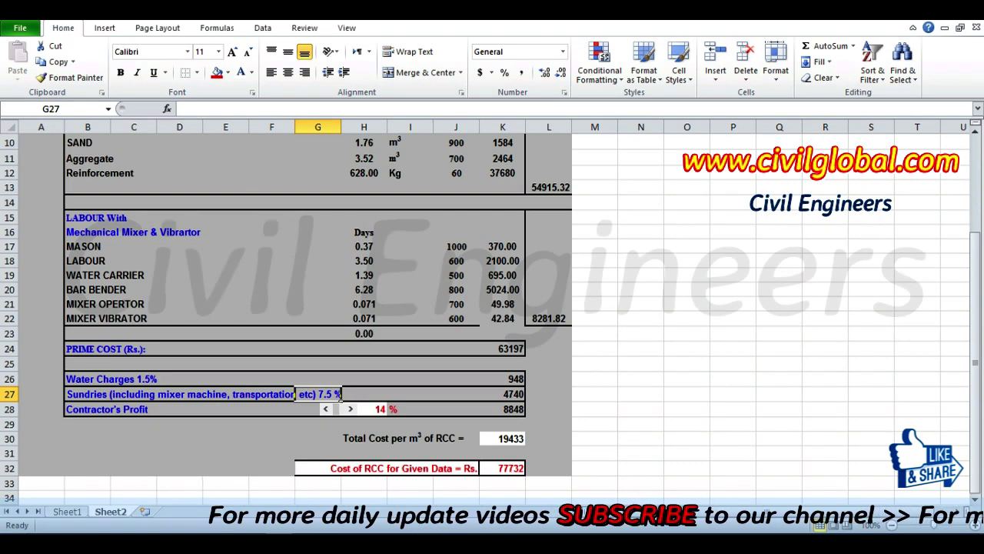
click(521, 397)
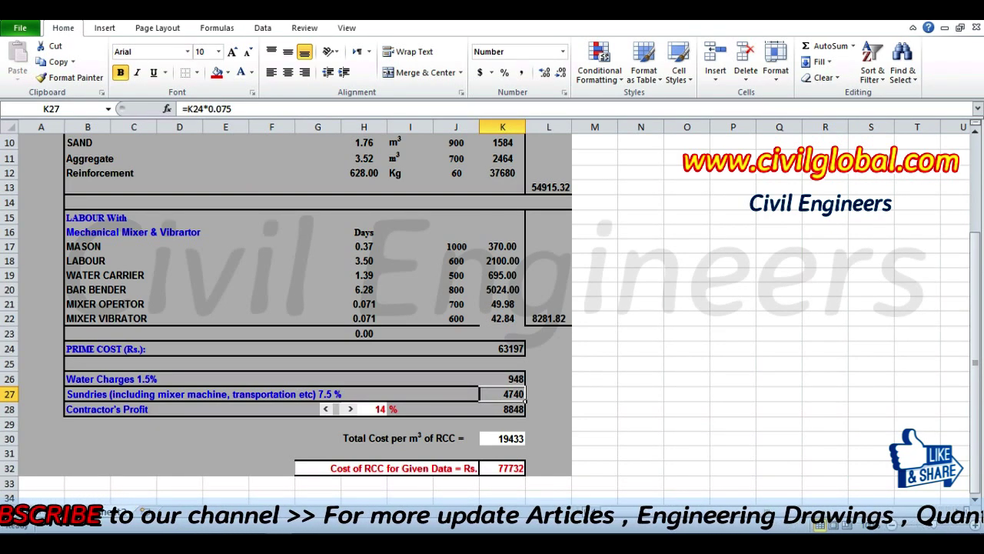
Step: Examine the contractor's profit percentage in H28, the prime cost in K24 it applies to, and the profit formula in K28
click(110, 411)
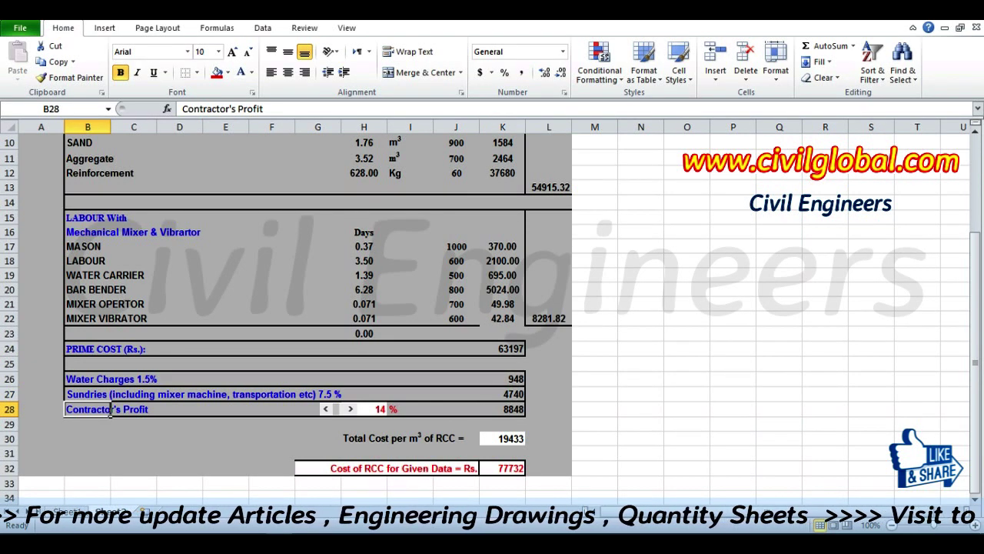
click(387, 409)
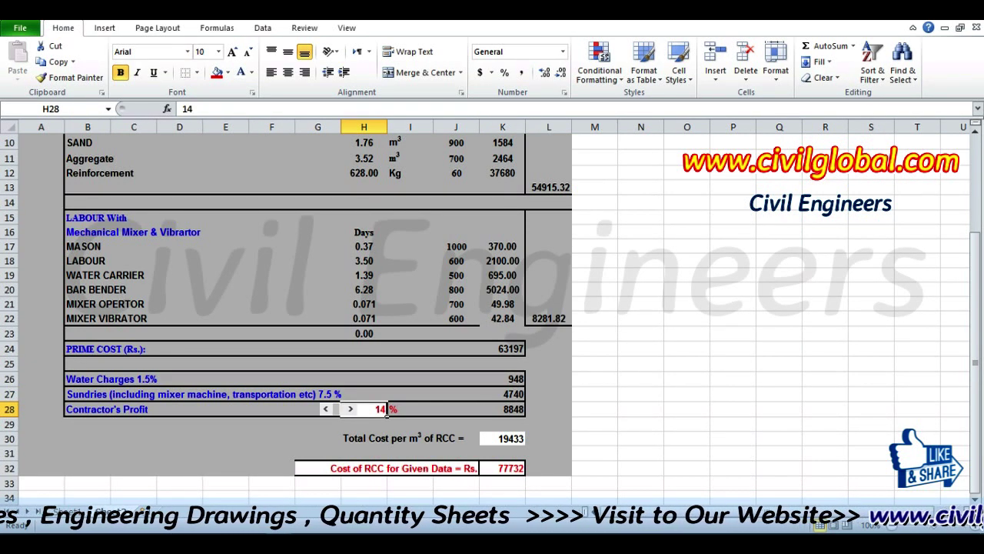
click(506, 349)
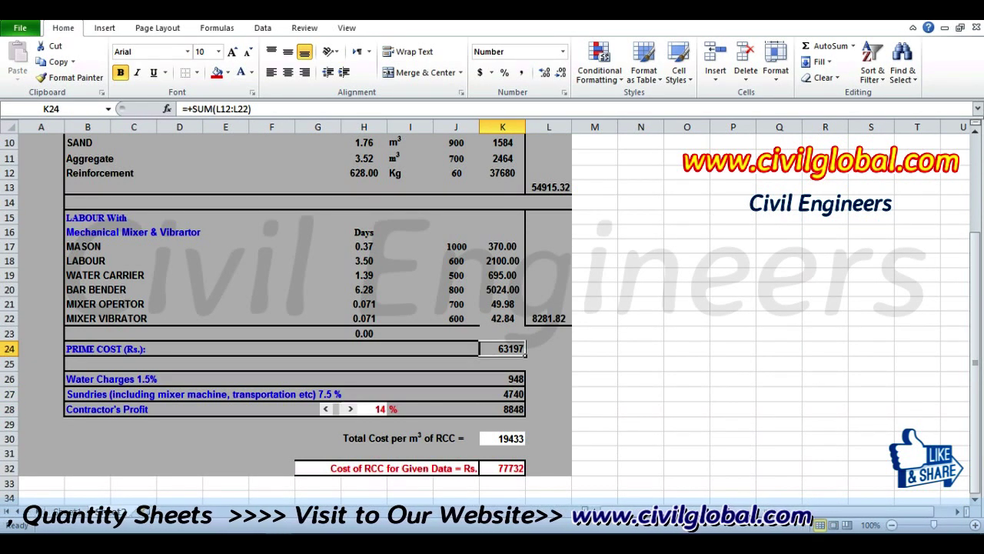
click(504, 409)
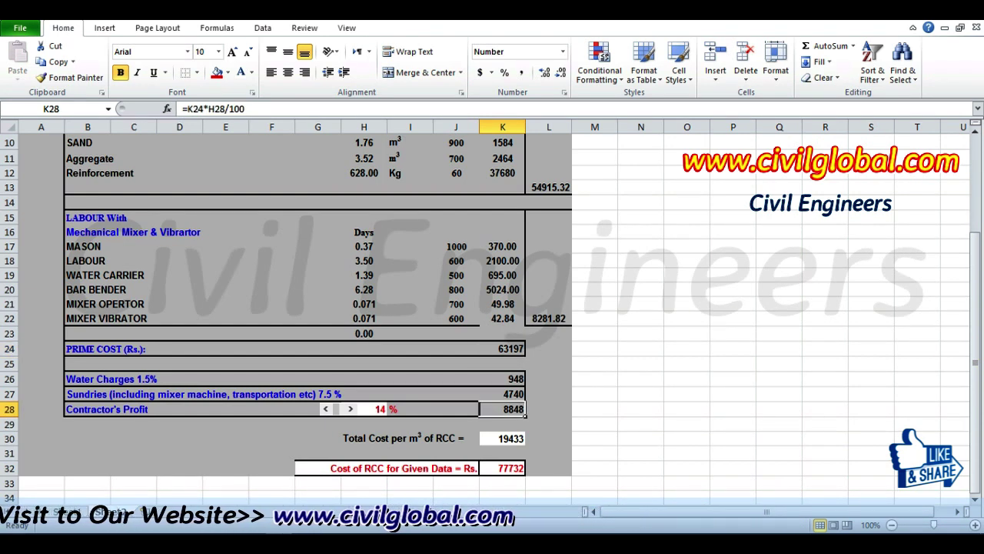
Step: Examine the total cost per cubic metre formula in K30 and the formula for the cost of RCC for given data in K32
scroll(492, 308, down, 2)
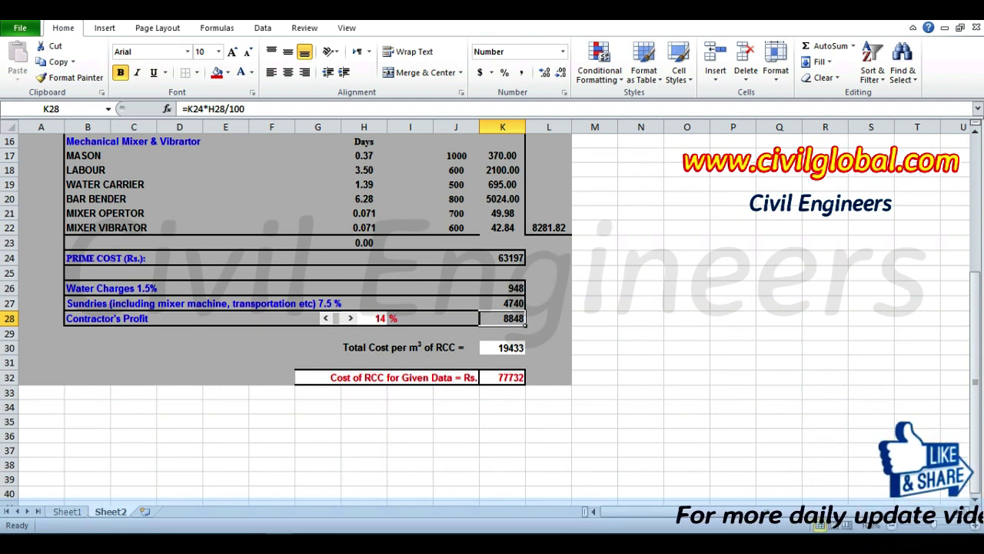
click(502, 348)
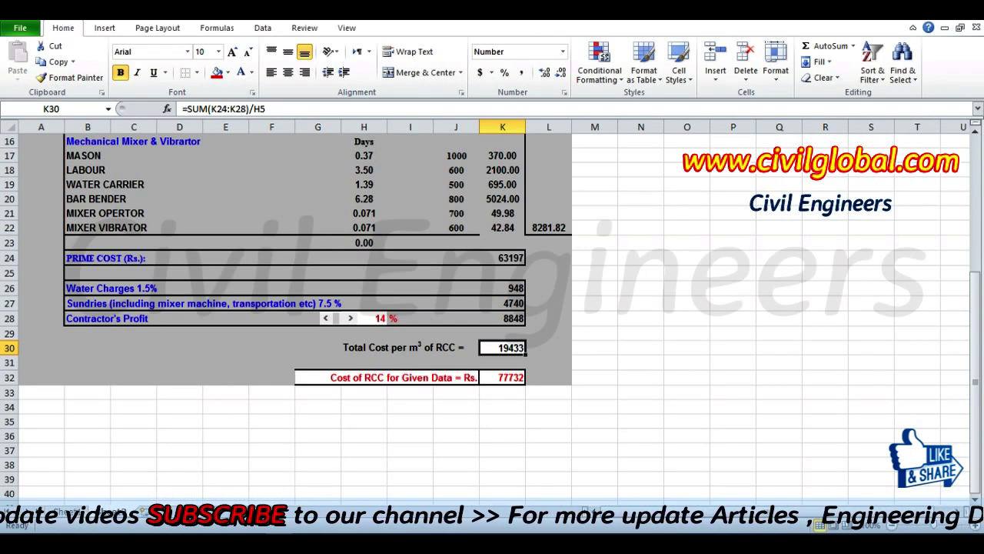
click(502, 378)
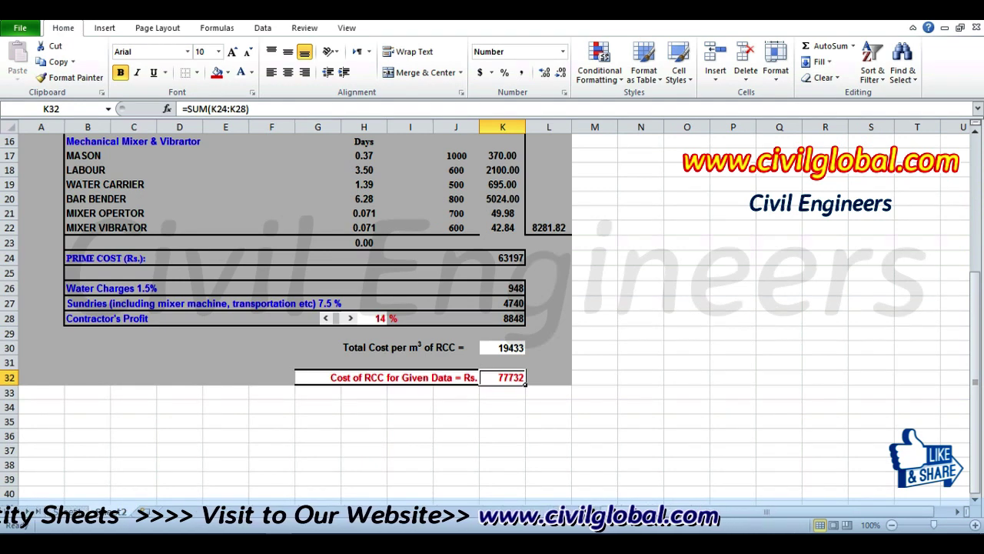
Step: Review the RCC mix ratio cells C4 through E4 and look over the rate analysis sheet again
scroll(492, 307, up, 5)
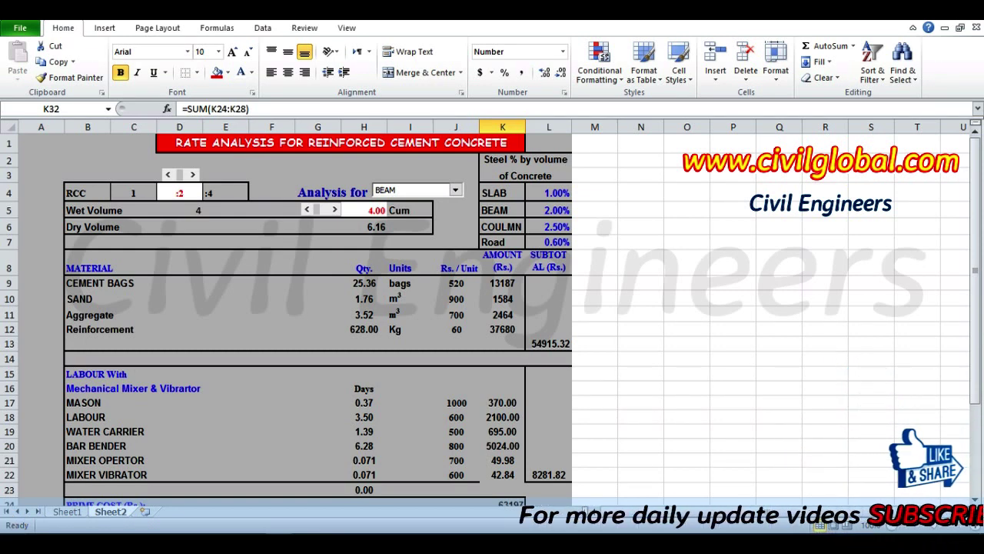
click(134, 192)
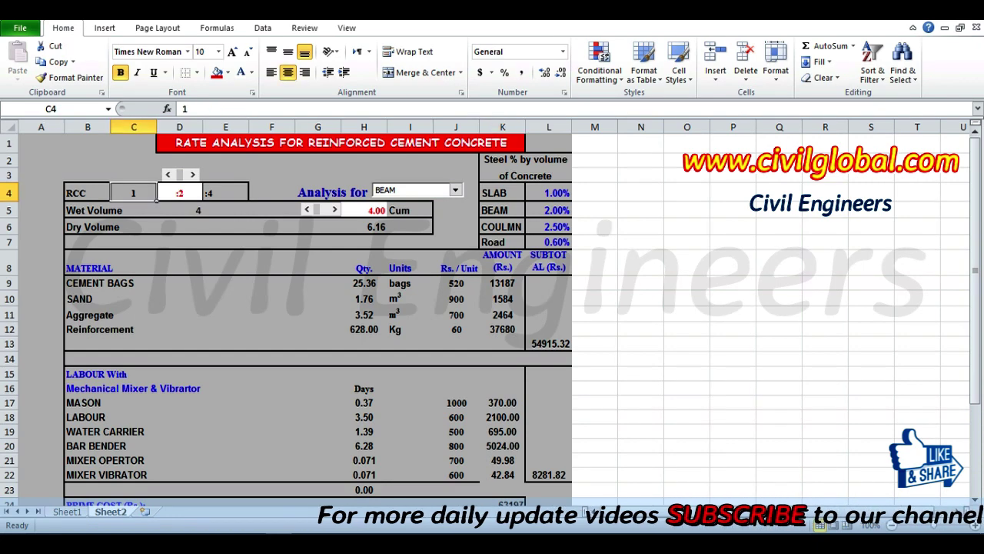
key(Right)
key(Right)
scroll(317, 308, down, 1)
scroll(316, 308, down, 2)
scroll(317, 308, up, 3)
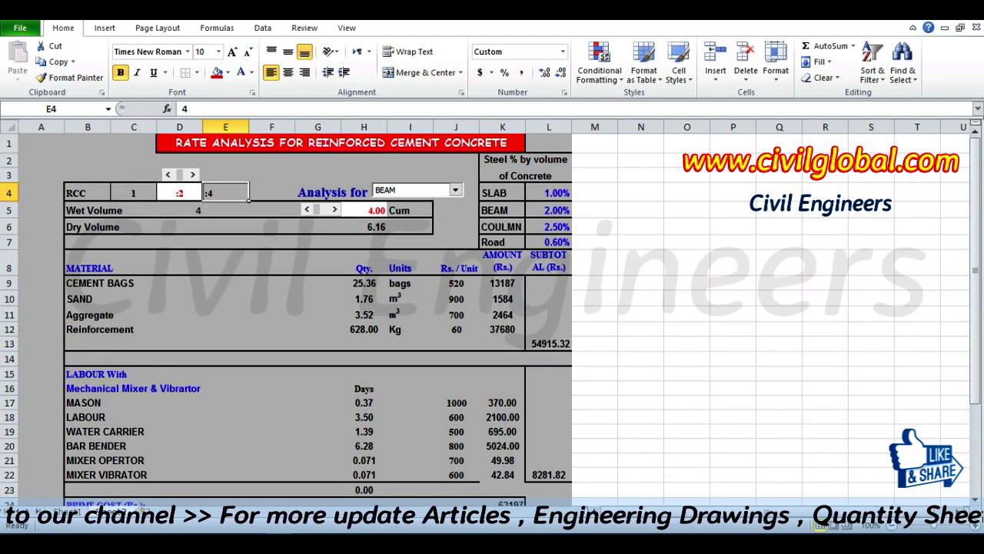
click(595, 299)
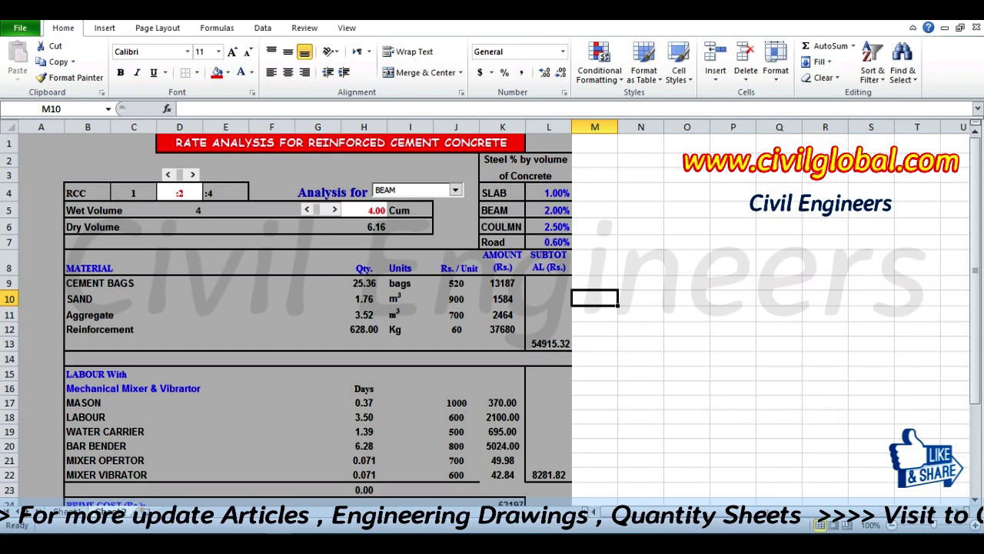
text(w)
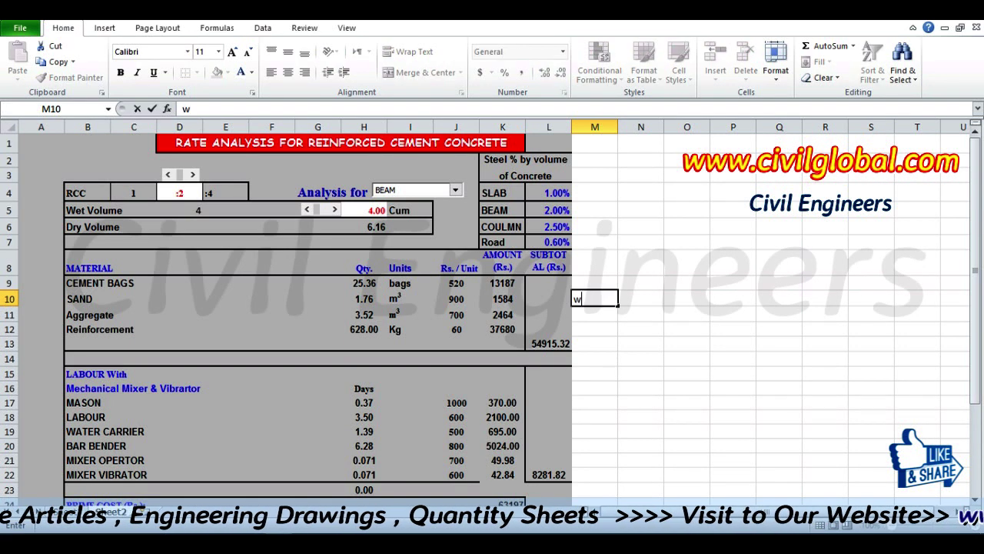
text(ww.civil)
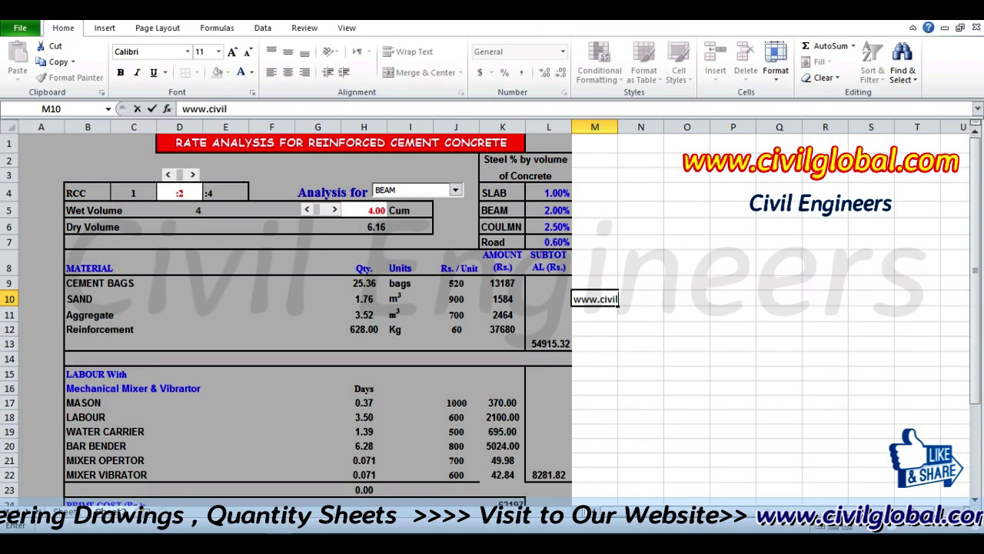
text(global)
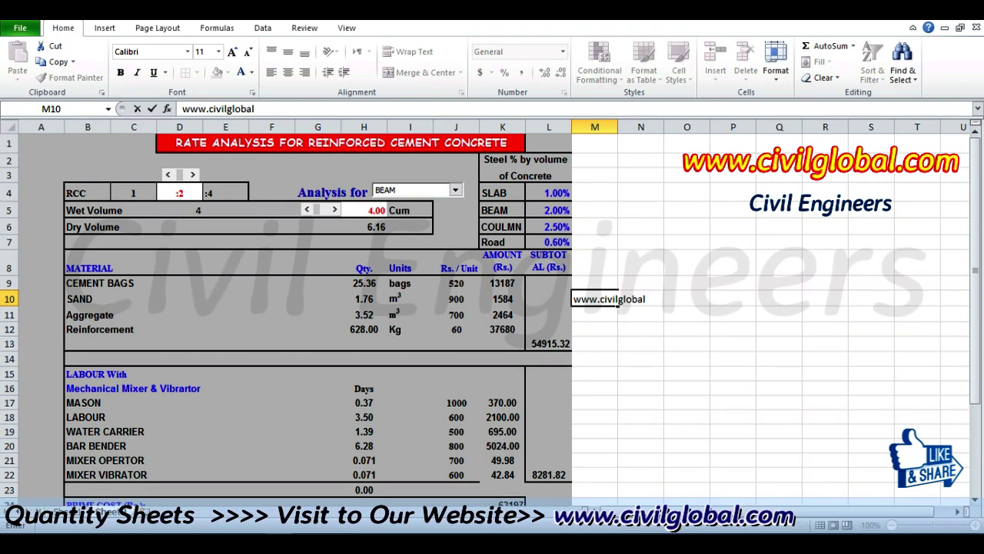
text(.com)
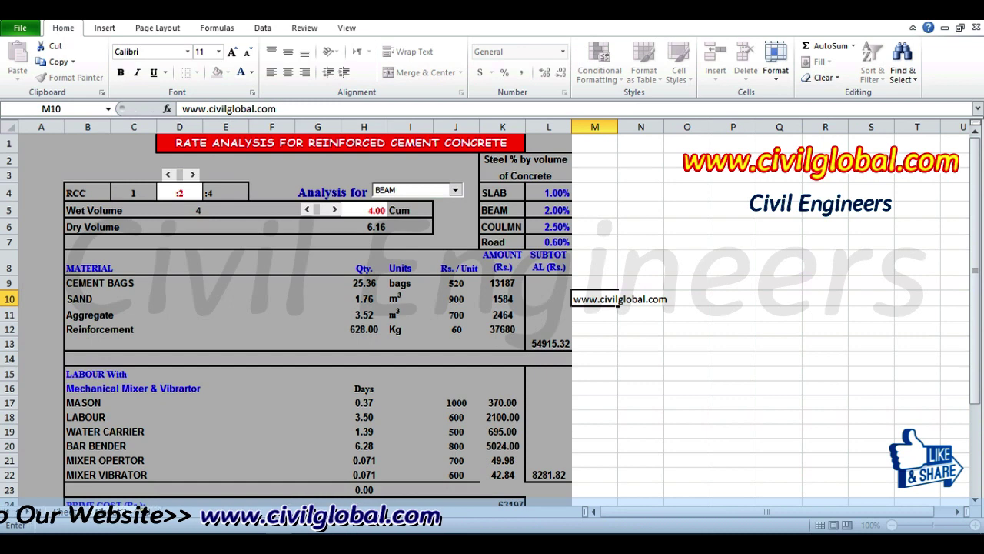
drag(686, 388, 687, 375)
click(641, 389)
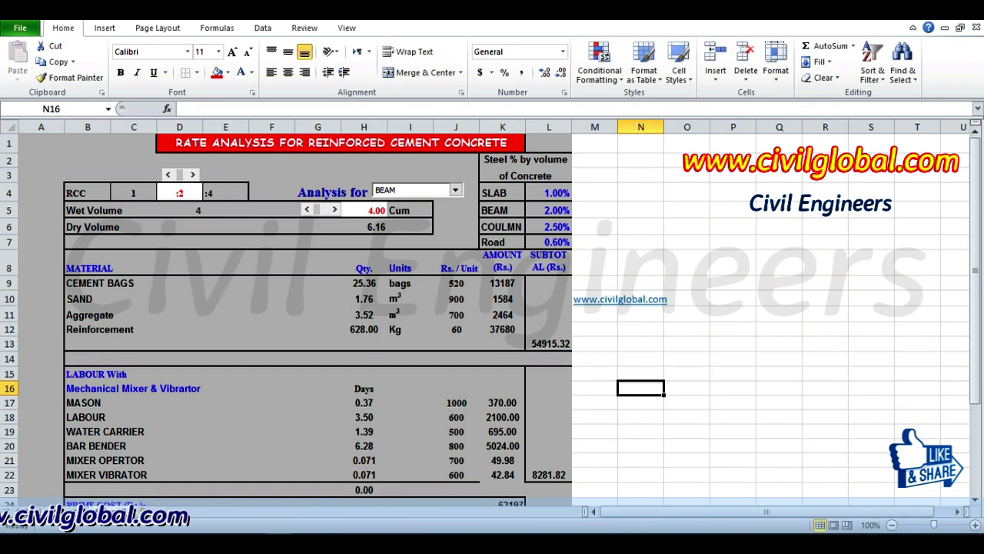